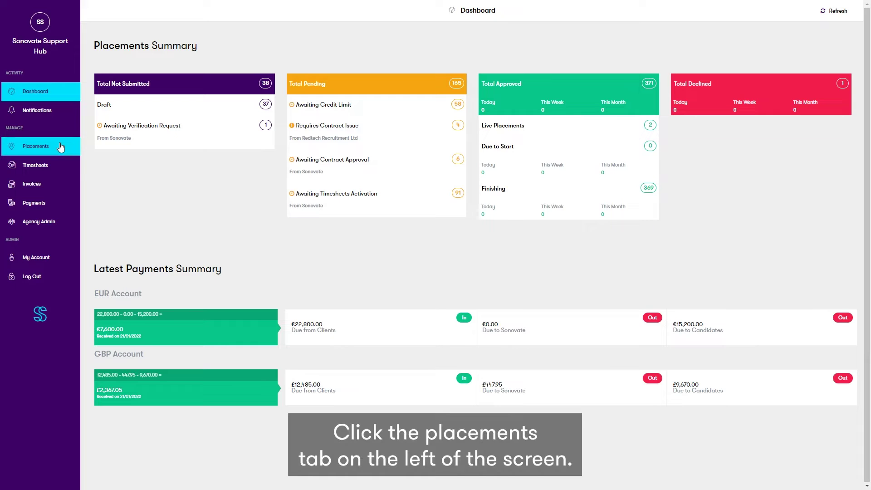
Step: Go to the Placements list and start a new placement
{"action": "left_click", "coordinate": [60, 147]}
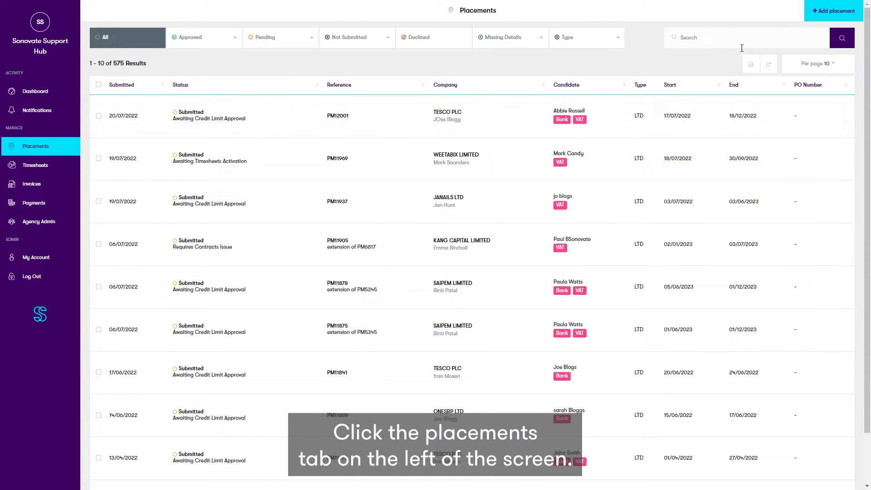
{"action": "left_click", "coordinate": [855, 14]}
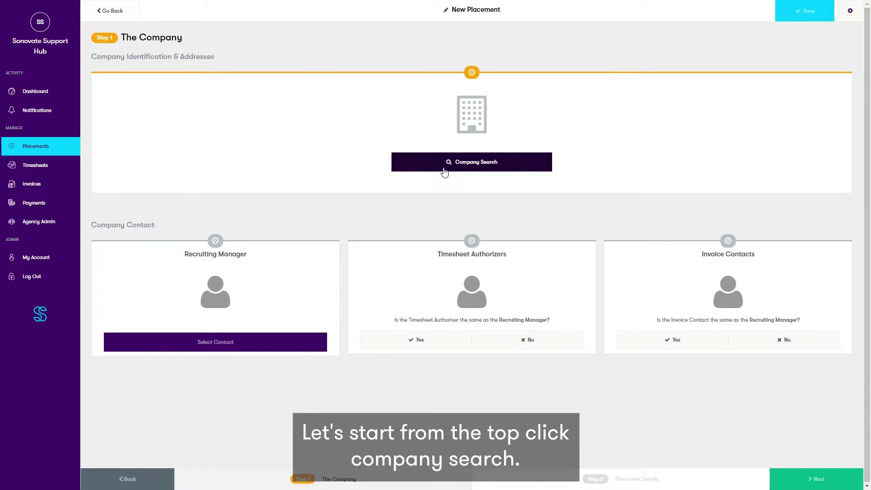
Step: Choose MEASUREMATCH LTD as the company, reusing its registered address for trading and invoice addresses
{"action": "left_click", "coordinate": [444, 170]}
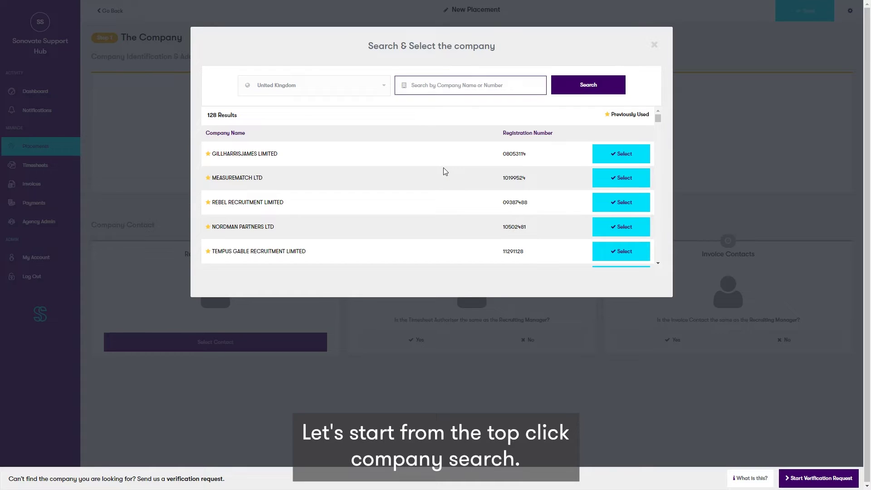
{"action": "scroll", "coordinate": [521, 207], "scroll_direction": "down", "scroll_amount": 4}
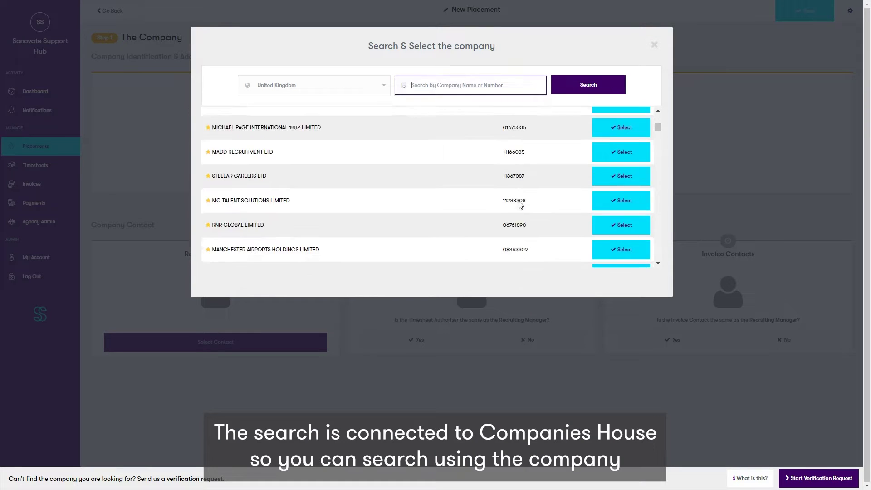
{"action": "scroll", "coordinate": [520, 205], "scroll_direction": "up", "scroll_amount": 4}
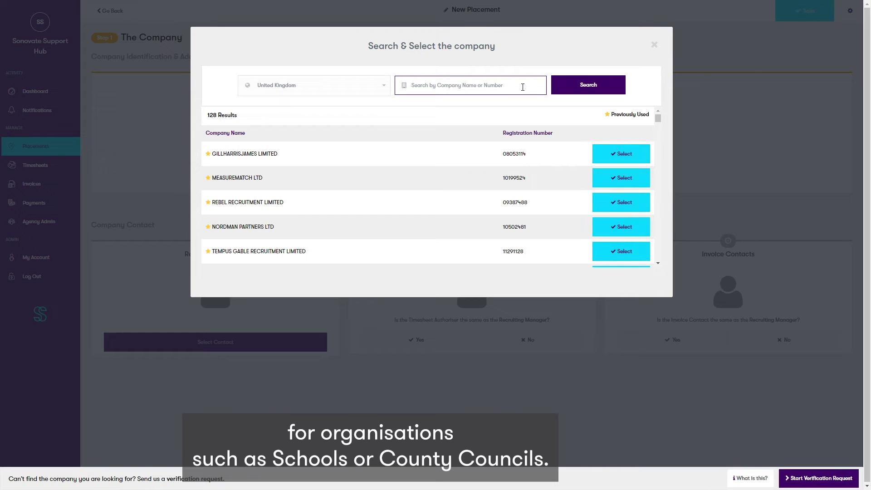
{"action": "left_click", "coordinate": [620, 178]}
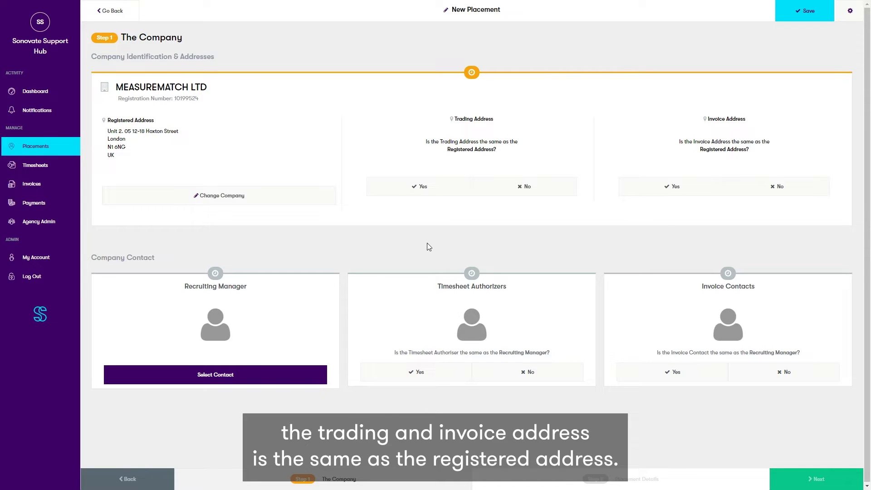
{"action": "left_click", "coordinate": [414, 195]}
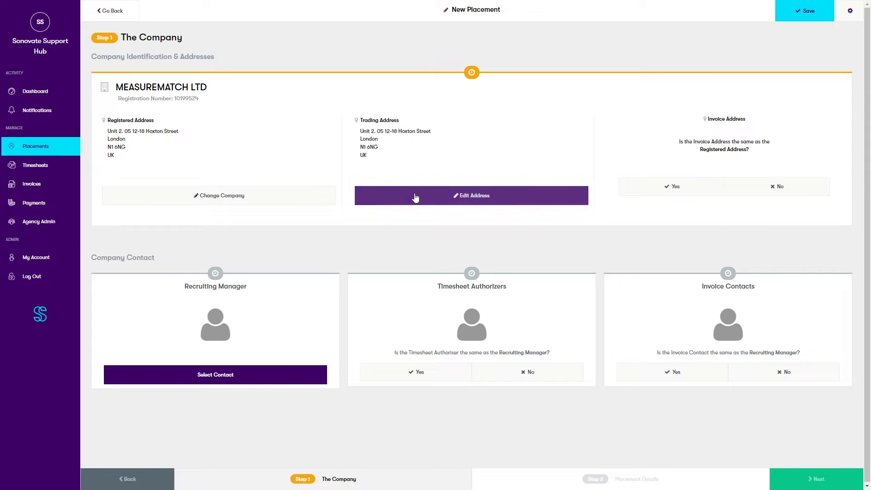
{"action": "left_click", "coordinate": [632, 197]}
Step: Create a new recruiting manager contact with job title Manager, email and phone number
{"action": "left_click", "coordinate": [291, 380]}
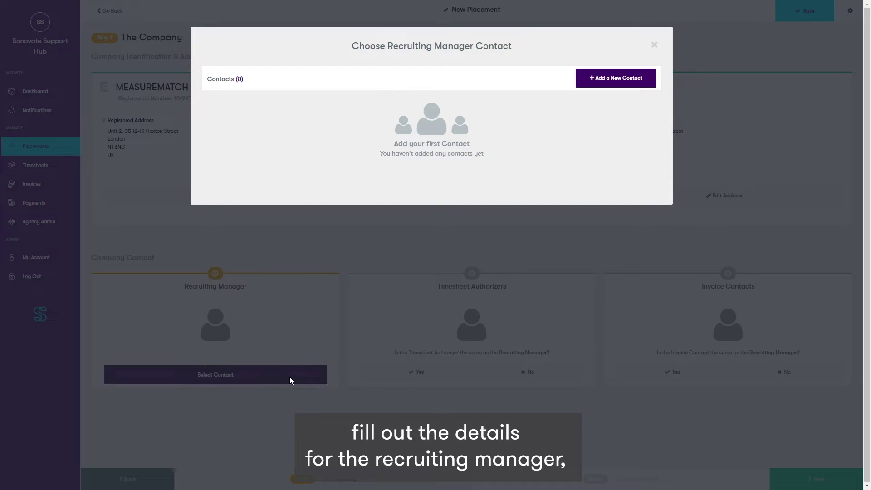
{"action": "left_click", "coordinate": [614, 78]}
{"action": "type", "text": "John"}
{"action": "key", "text": "Tab"}
{"action": "type", "text": "Smith"}
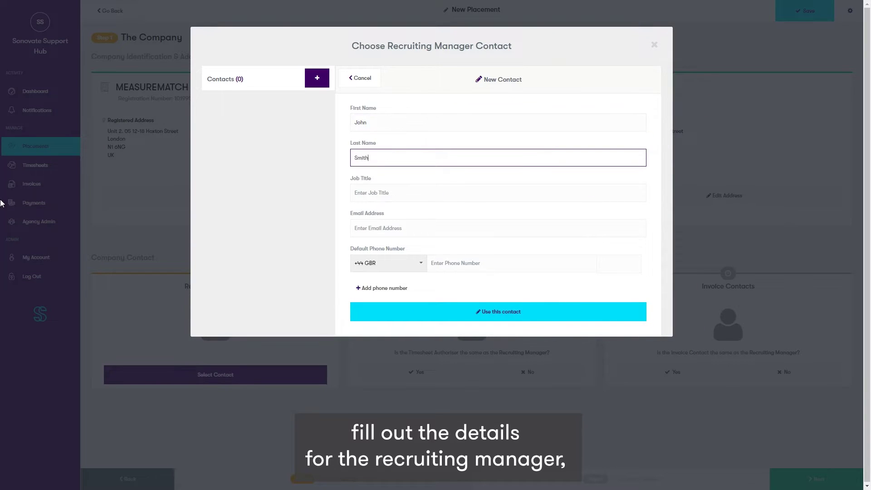
{"action": "key", "text": "Tab"}
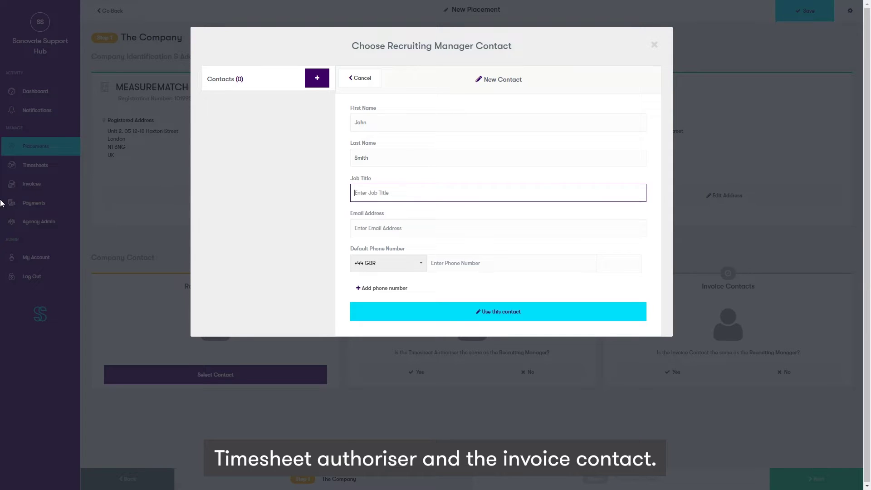
{"action": "type", "text": "Manager"}
{"action": "key", "text": "Tab"}
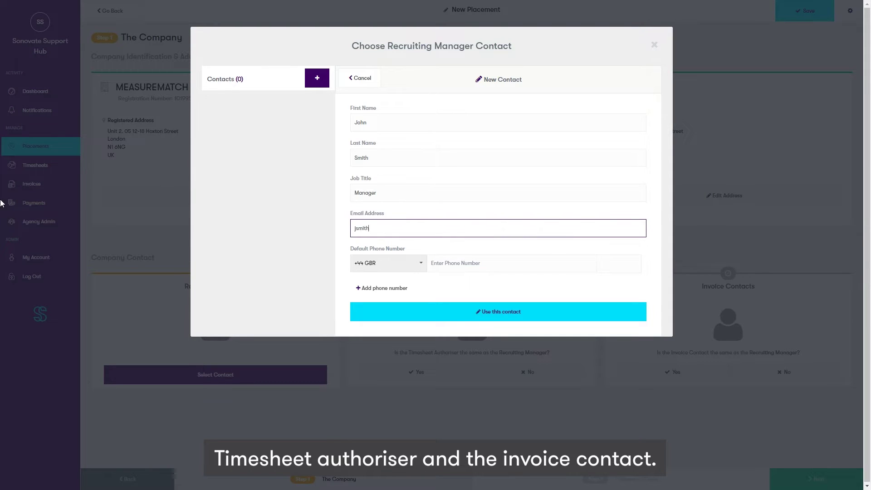
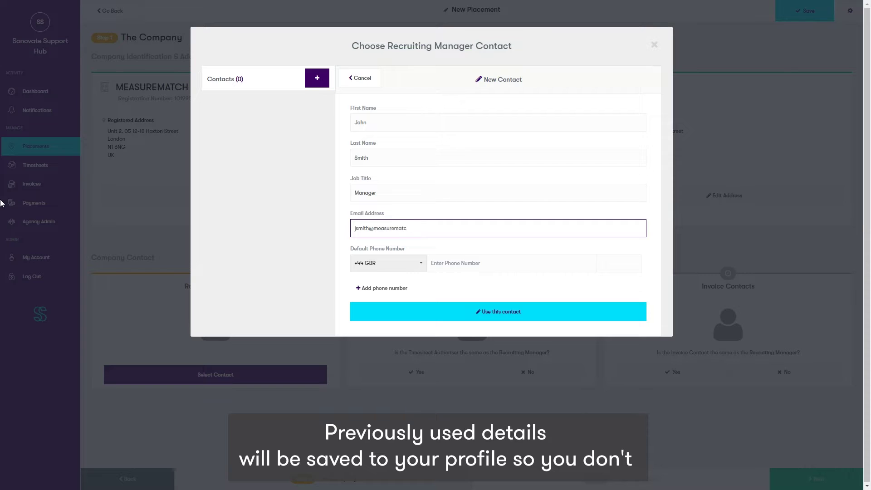
{"action": "left_click", "coordinate": [492, 263]}
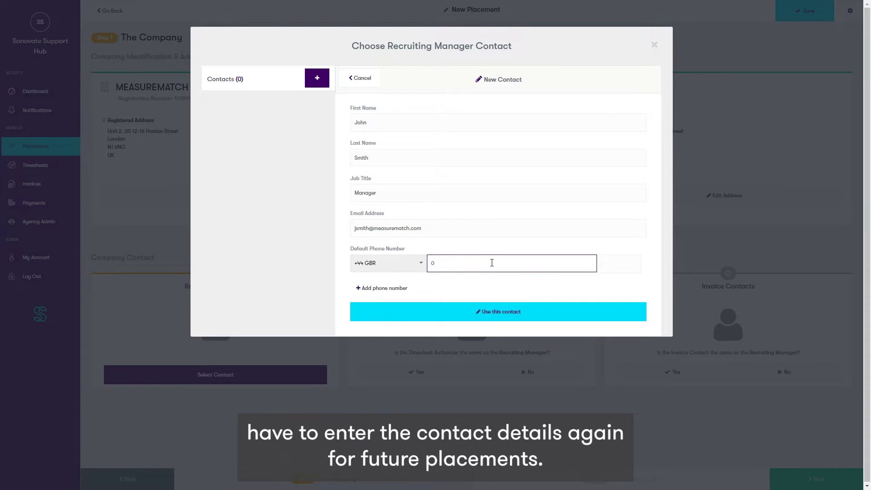
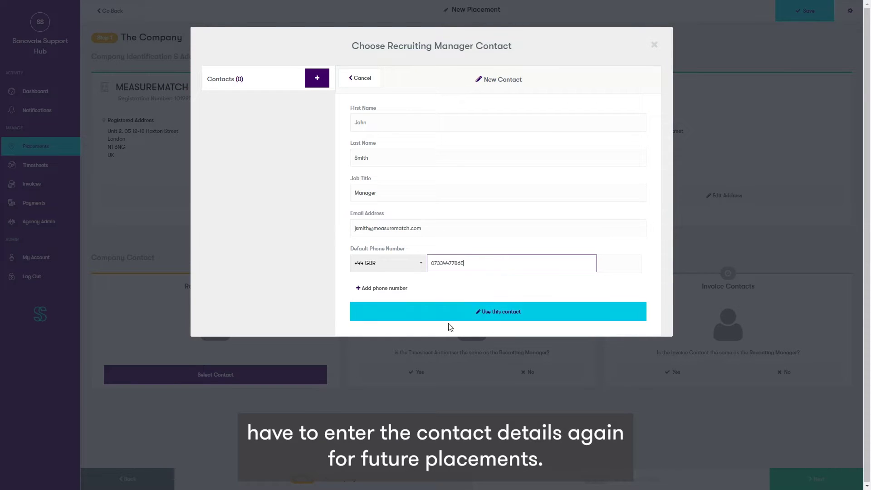
{"action": "left_click", "coordinate": [462, 317]}
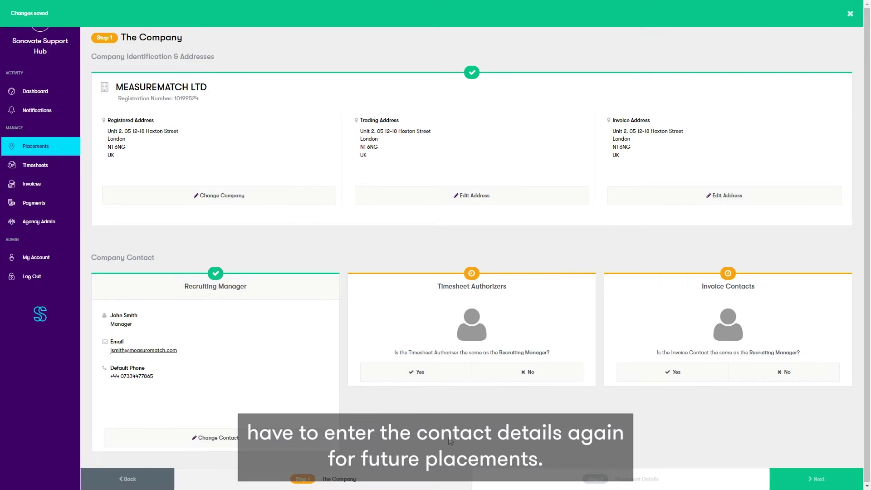
Step: Reuse the saved contact as timesheet authoriser and invoice contact
{"action": "left_click", "coordinate": [528, 372]}
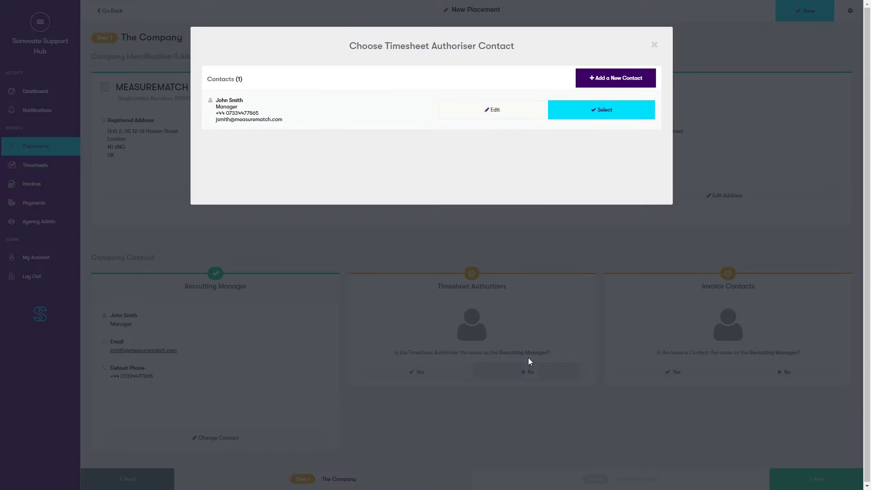
{"action": "left_click", "coordinate": [603, 113]}
{"action": "left_click", "coordinate": [789, 369]}
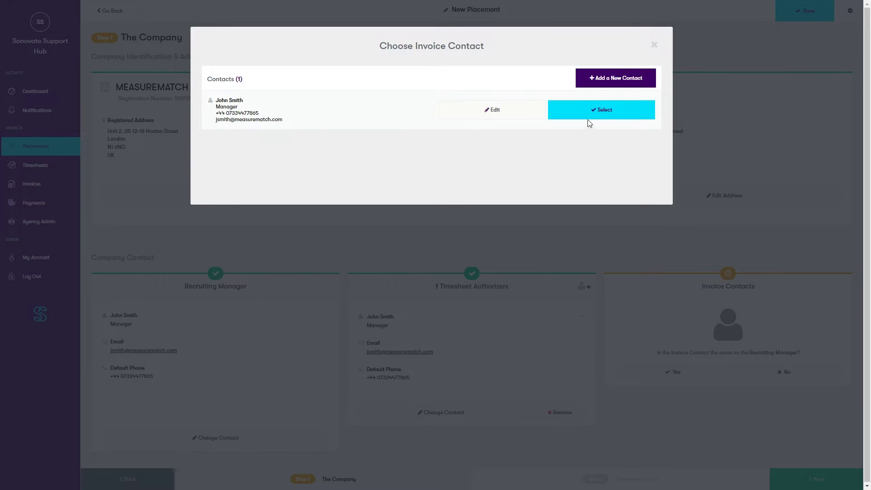
{"action": "left_click", "coordinate": [588, 119]}
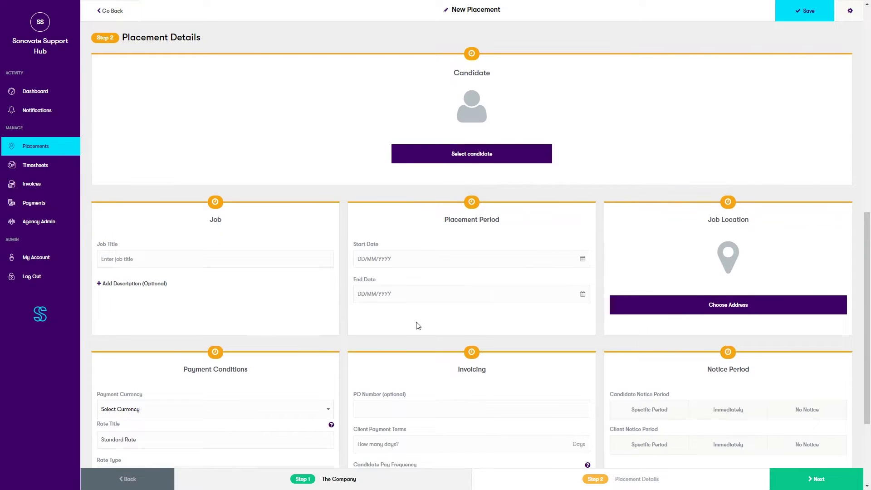
Step: Preview the new-candidate form, cancel it, and select the third saved candidate instead
{"action": "scroll", "coordinate": [414, 325], "scroll_direction": "up", "scroll_amount": 1}
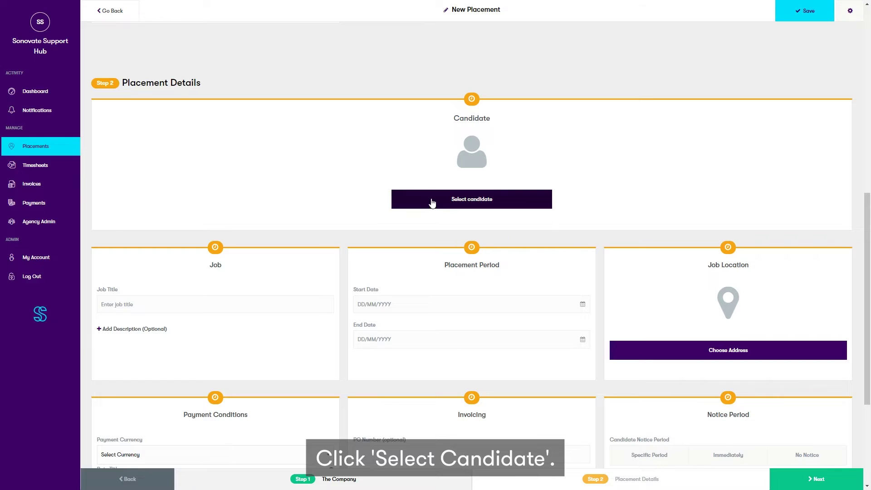
{"action": "left_click", "coordinate": [431, 200]}
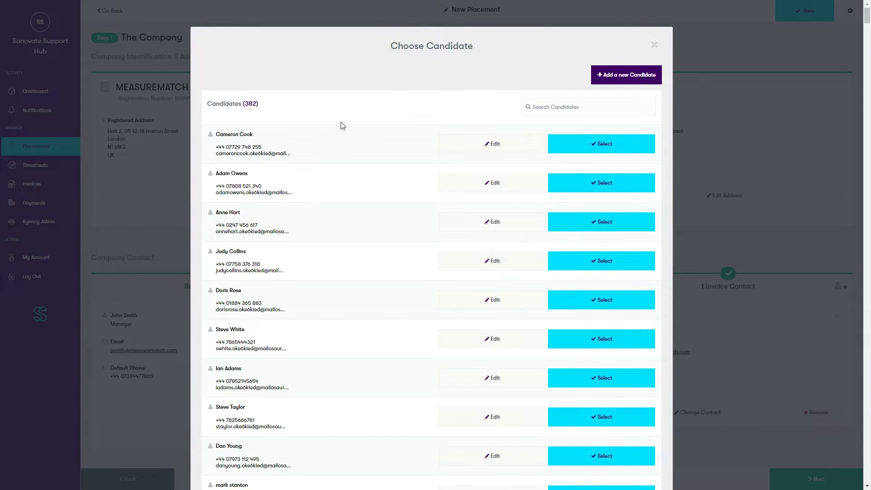
{"action": "left_click", "coordinate": [593, 77]}
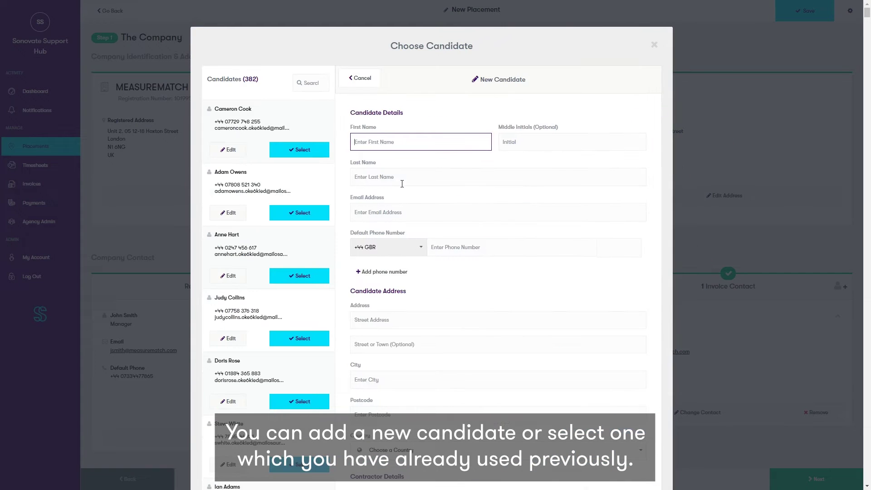
{"action": "scroll", "coordinate": [576, 197], "scroll_direction": "down", "scroll_amount": 4}
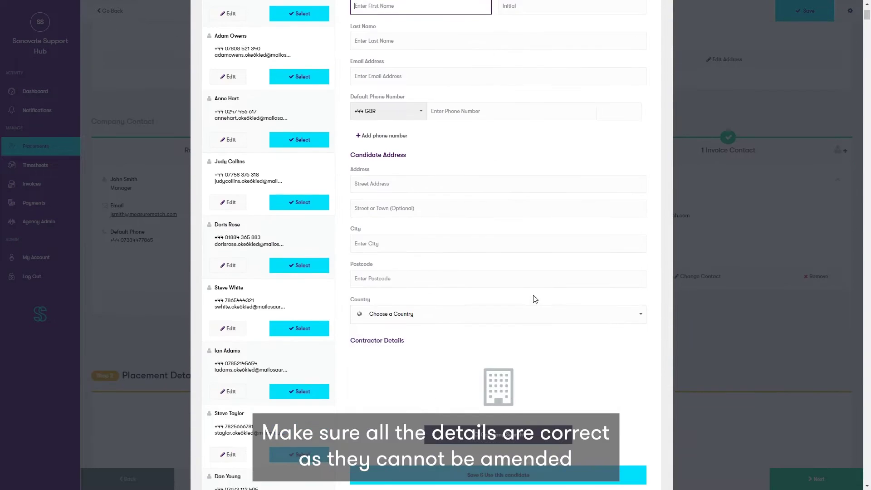
{"action": "scroll", "coordinate": [537, 319], "scroll_direction": "down", "scroll_amount": 2}
{"action": "scroll", "coordinate": [464, 322], "scroll_direction": "up", "scroll_amount": 3}
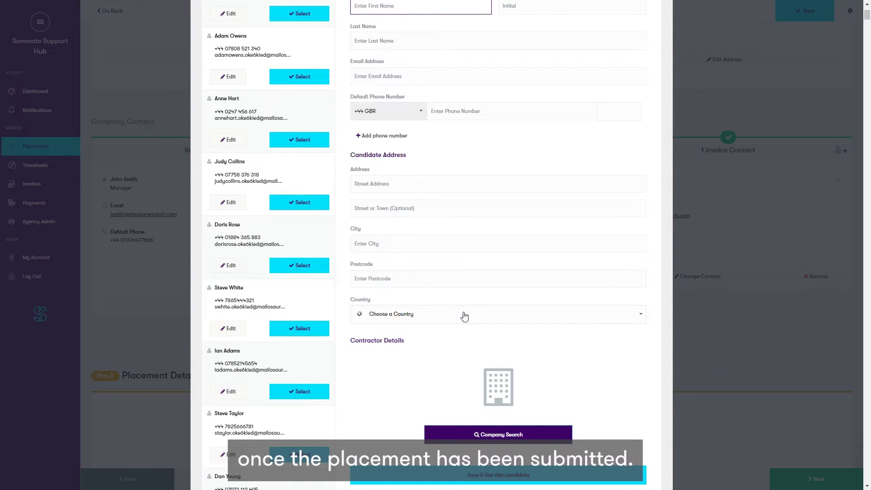
{"action": "scroll", "coordinate": [481, 322], "scroll_direction": "up", "scroll_amount": 2}
{"action": "scroll", "coordinate": [502, 333], "scroll_direction": "up", "scroll_amount": 1}
{"action": "left_click", "coordinate": [415, 80]}
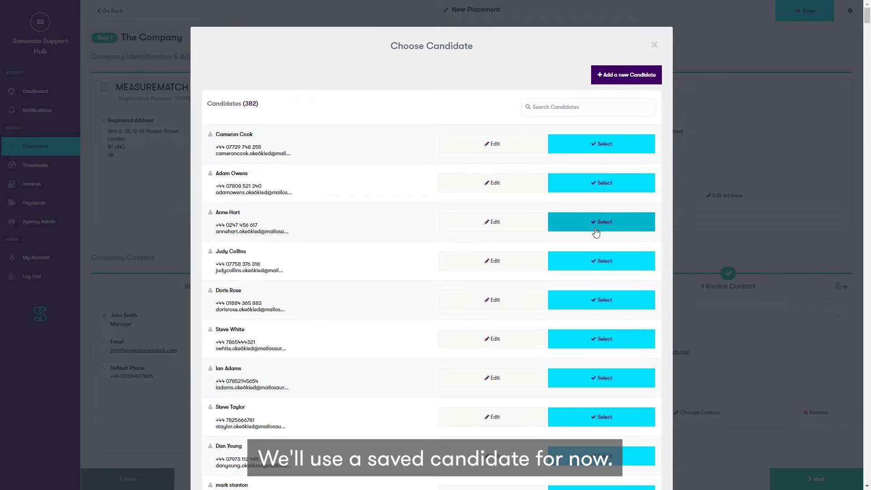
{"action": "left_click", "coordinate": [597, 227]}
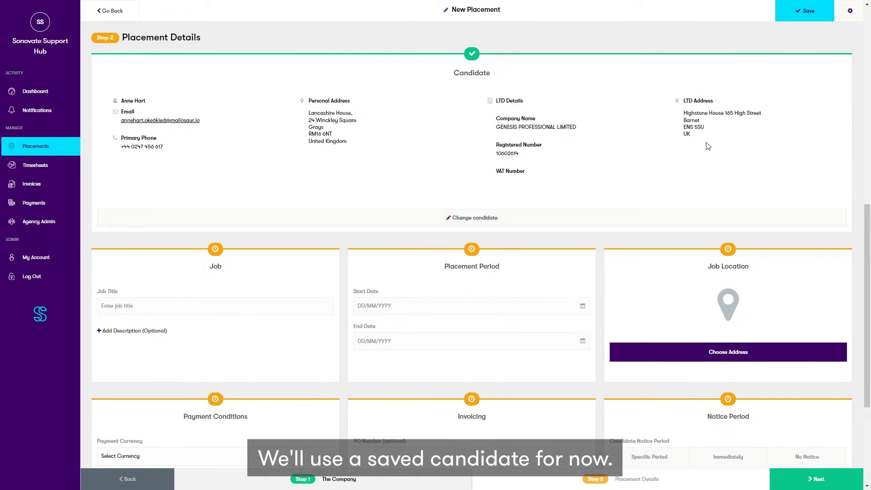
Step: Enter job title Office Administrator, start date 18/08/2022 and end date 07/12/2022
{"action": "scroll", "coordinate": [384, 155], "scroll_direction": "down", "scroll_amount": 3}
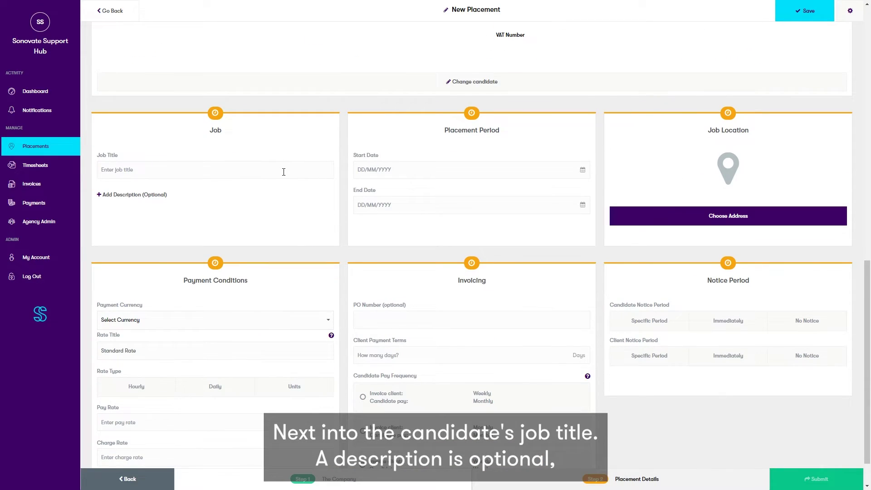
{"action": "left_click", "coordinate": [283, 172]}
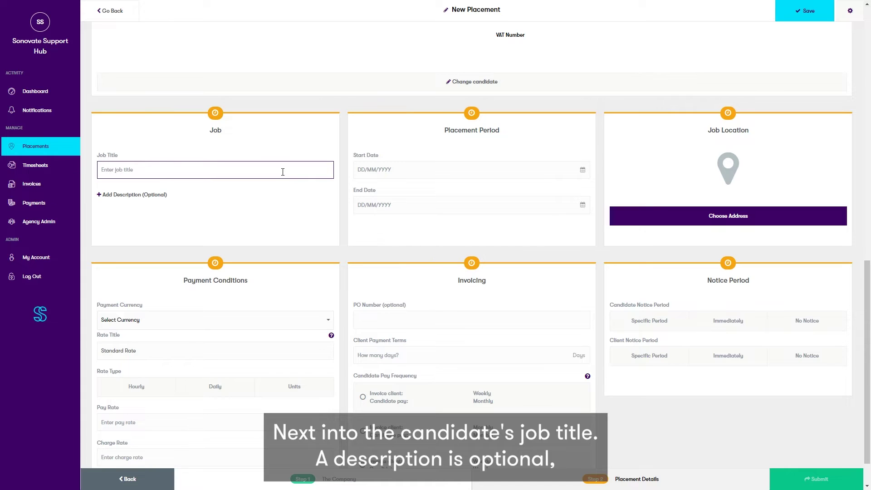
{"action": "type", "text": "Offic"}
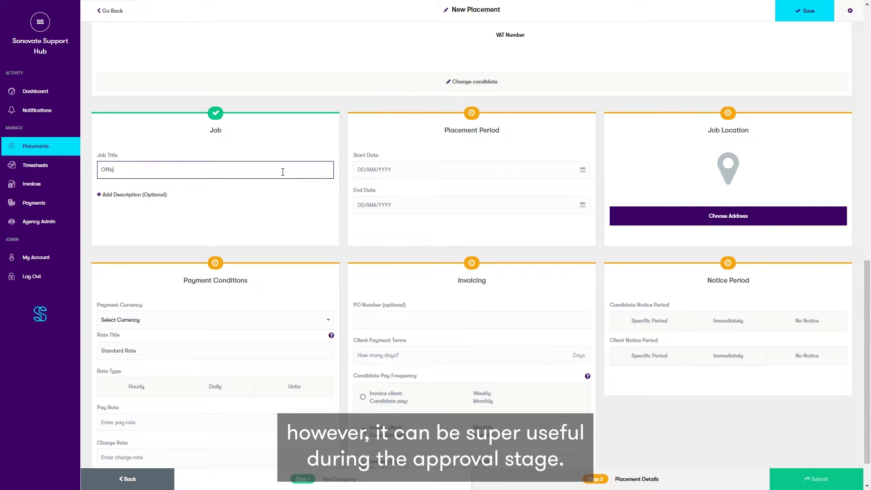
{"action": "type", "text": "e Administrator"}
{"action": "left_click", "coordinate": [381, 169]}
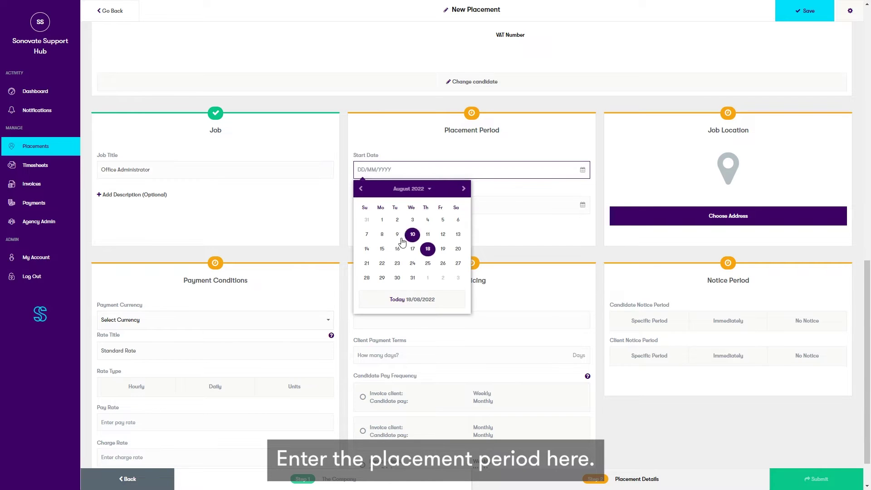
{"action": "left_click", "coordinate": [428, 249]}
{"action": "left_click", "coordinate": [476, 206]}
{"action": "left_click", "coordinate": [464, 224]}
{"action": "left_click", "coordinate": [464, 225]}
{"action": "left_click", "coordinate": [464, 224]}
{"action": "left_click", "coordinate": [410, 337]}
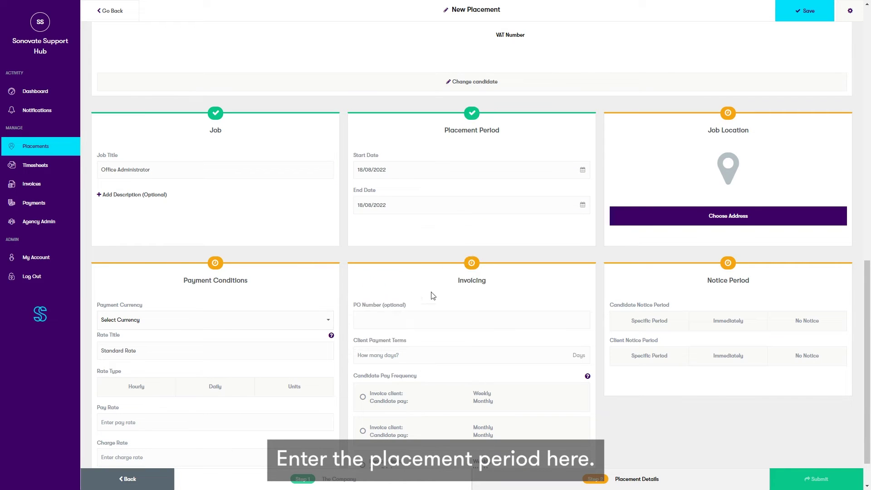
{"action": "left_click", "coordinate": [582, 205]}
{"action": "double_click", "coordinate": [465, 224]}
{"action": "left_click", "coordinate": [464, 224]}
{"action": "left_click", "coordinate": [464, 224]}
{"action": "left_click", "coordinate": [464, 225]}
{"action": "left_click", "coordinate": [464, 225]}
{"action": "left_click", "coordinate": [412, 269]}
{"action": "left_click", "coordinate": [566, 203]}
Step: Set the saved Hoxton Street address as the job location
{"action": "left_click", "coordinate": [414, 226]}
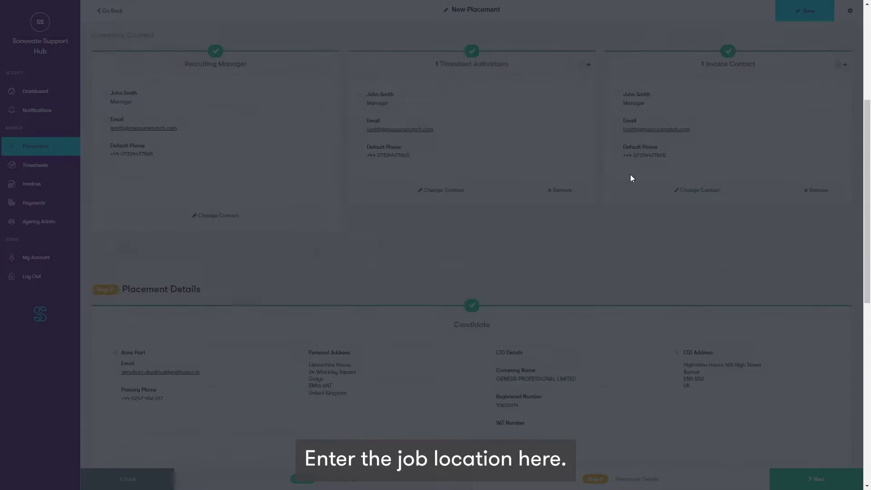
{"action": "left_click", "coordinate": [593, 83]}
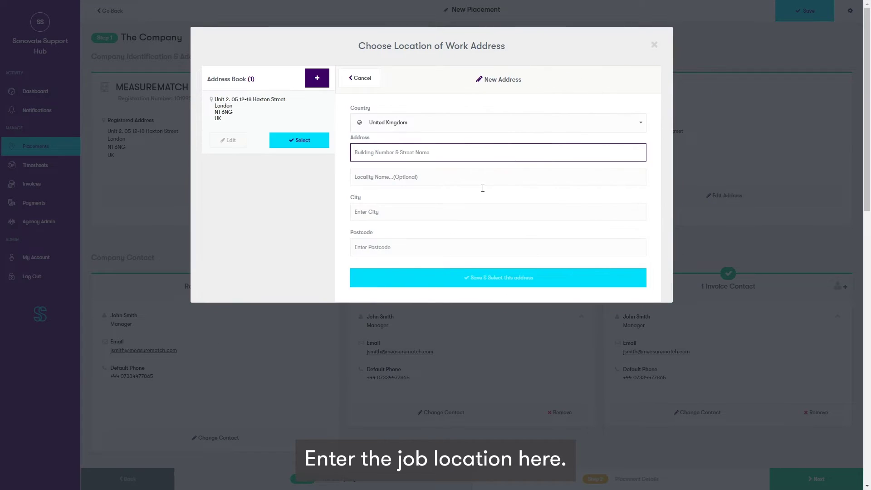
{"action": "left_click", "coordinate": [603, 110]}
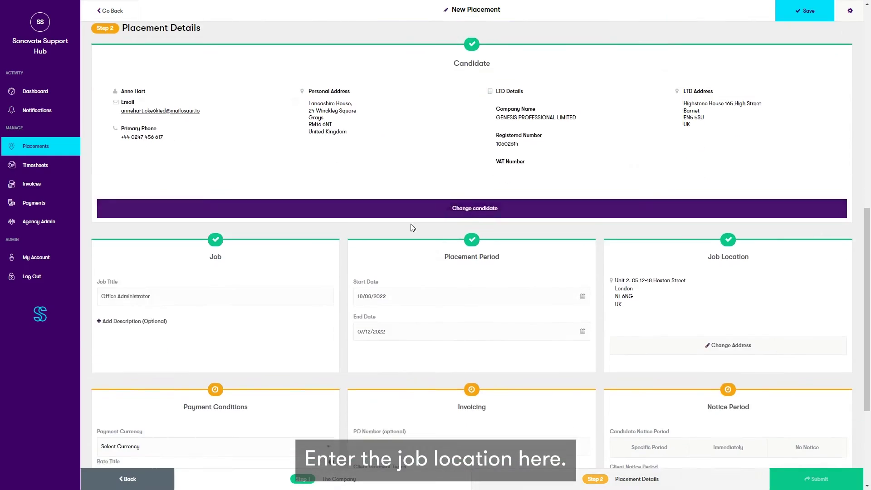
{"action": "scroll", "coordinate": [410, 225], "scroll_direction": "down", "scroll_amount": 2}
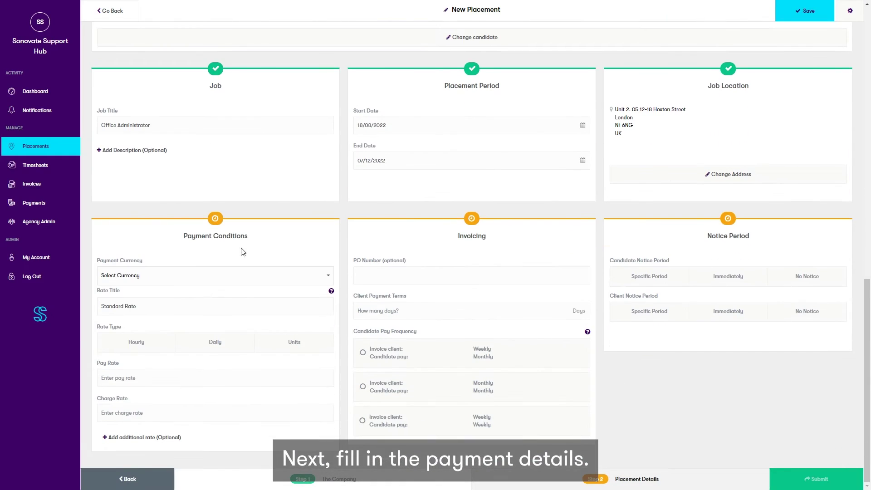
Step: Set GBP currency, an hourly rate with pay 12.00 and charge 15.00, adding an empty extra rate
{"action": "left_click", "coordinate": [243, 276]}
{"action": "scroll", "coordinate": [239, 301], "scroll_direction": "down", "scroll_amount": 10}
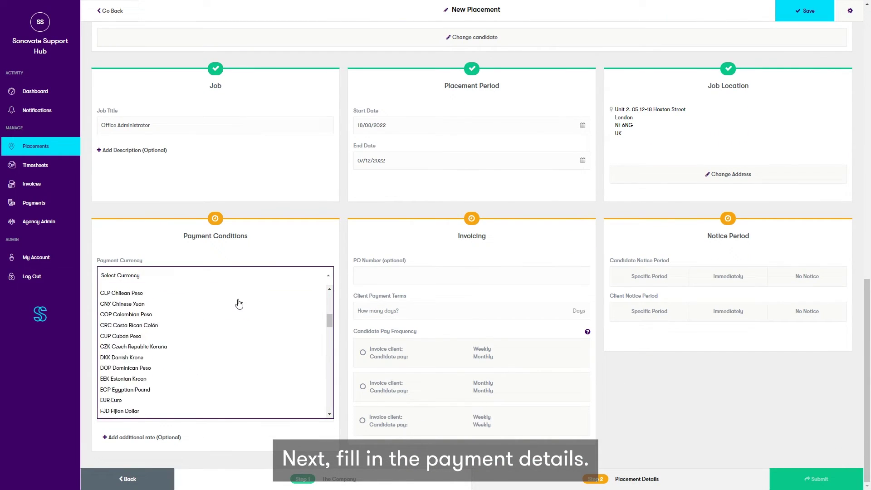
{"action": "left_click", "coordinate": [189, 294]}
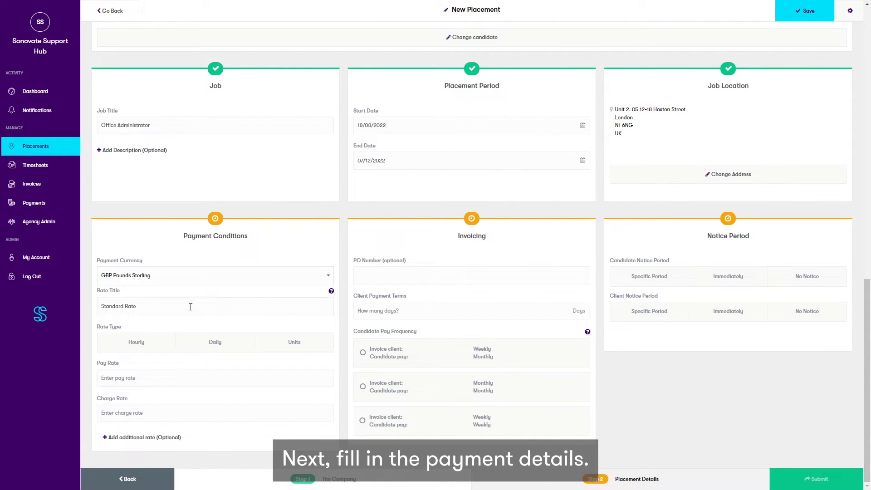
{"action": "left_click", "coordinate": [152, 307]}
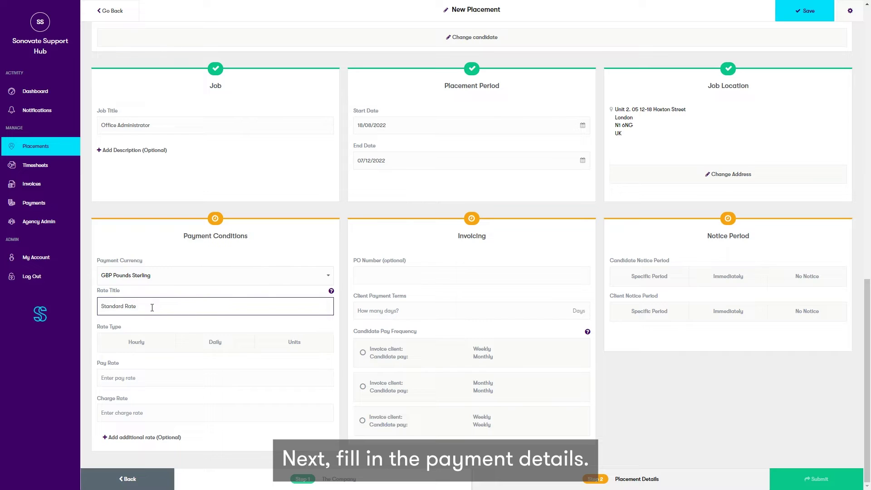
{"action": "left_click", "coordinate": [150, 344]}
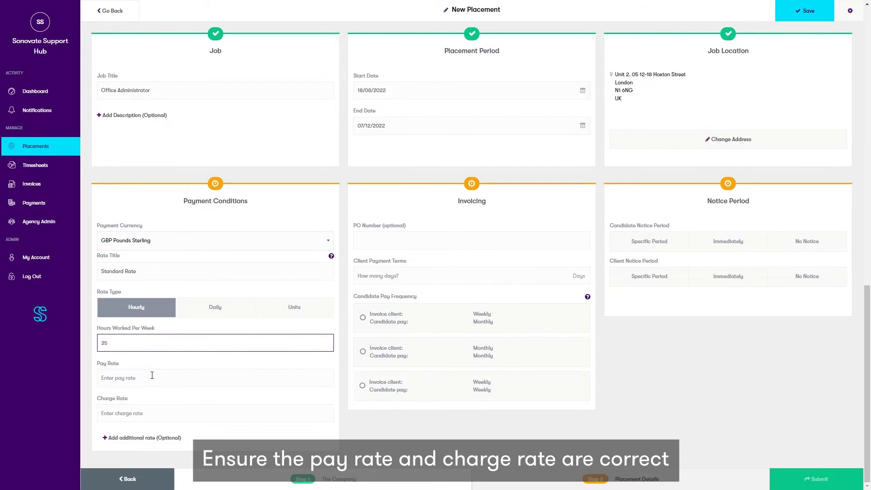
{"action": "left_click", "coordinate": [152, 375]}
{"action": "type", "text": "12.00"}
{"action": "left_click", "coordinate": [150, 416]}
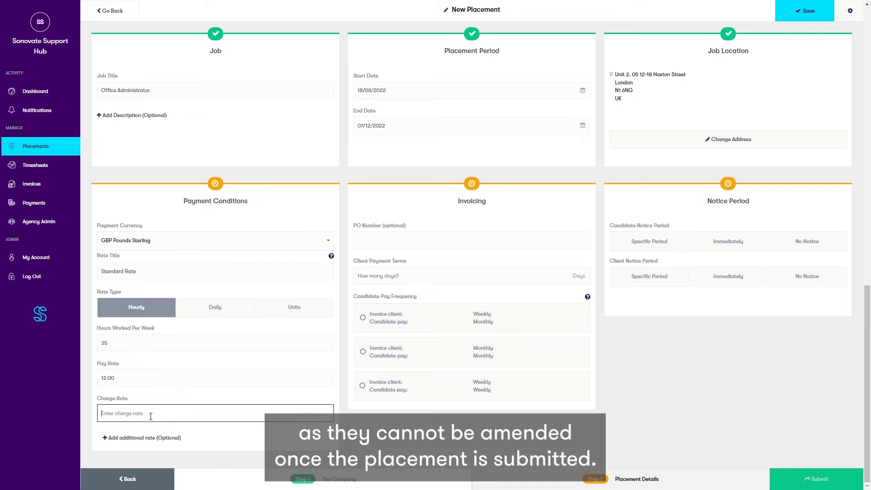
{"action": "type", "text": "15.00"}
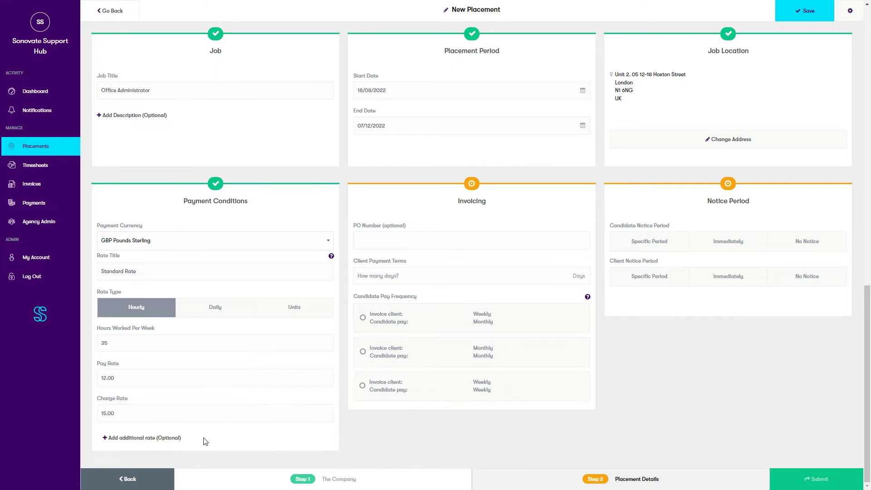
{"action": "left_click", "coordinate": [128, 440]}
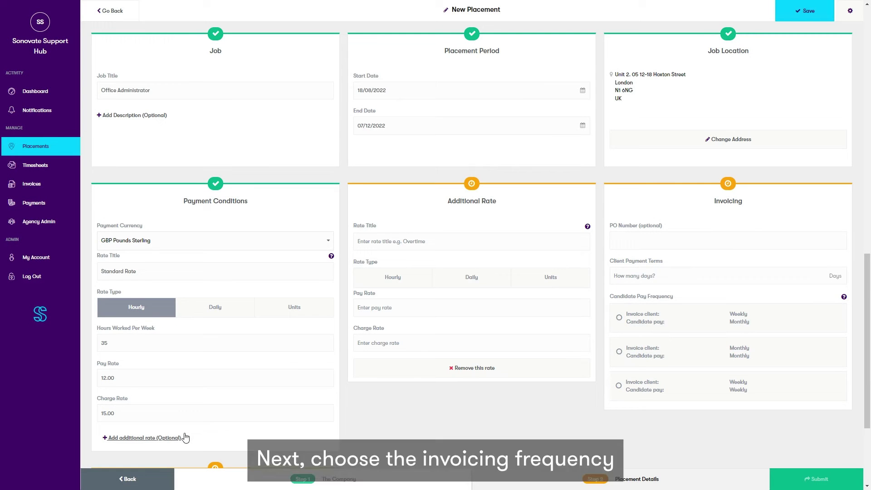
{"action": "left_click", "coordinate": [409, 239]}
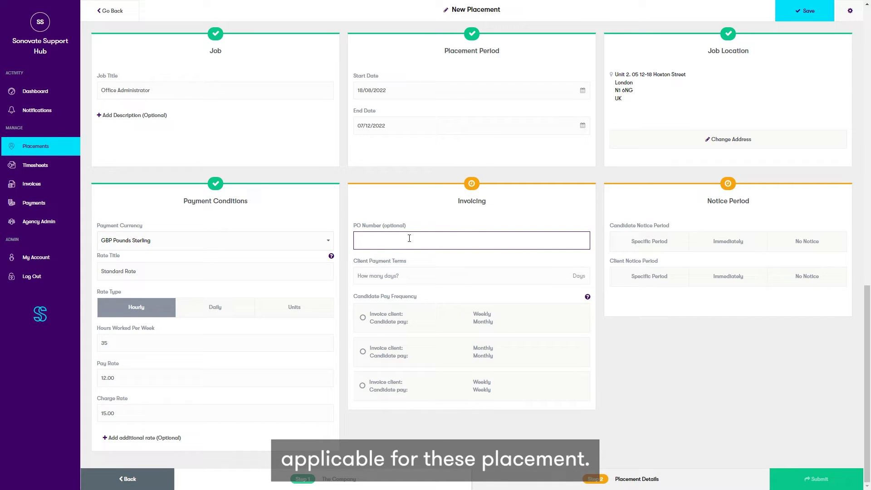
Step: Enter the PO number, 30-day client payment terms, and weekly invoicing with weekly candidate pay
{"action": "type", "text": "06374899"}
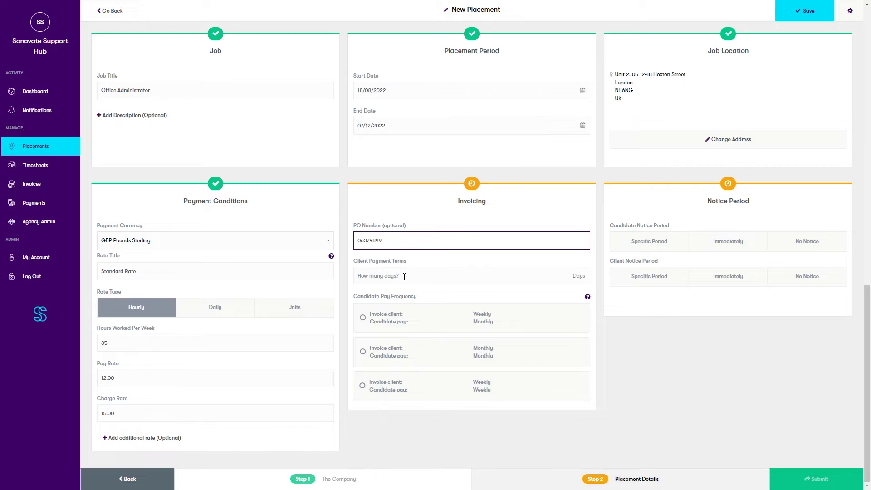
{"action": "left_click", "coordinate": [434, 274]}
{"action": "type", "text": "30"}
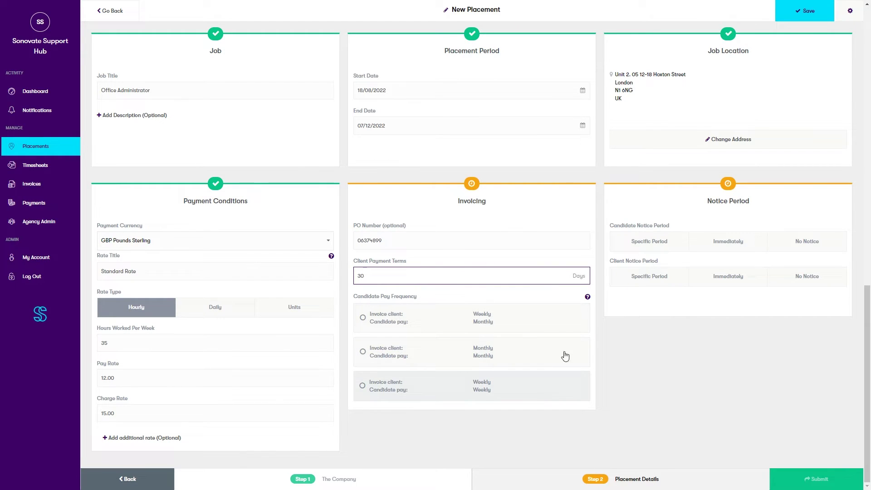
{"action": "mouse_move", "coordinate": [589, 300]}
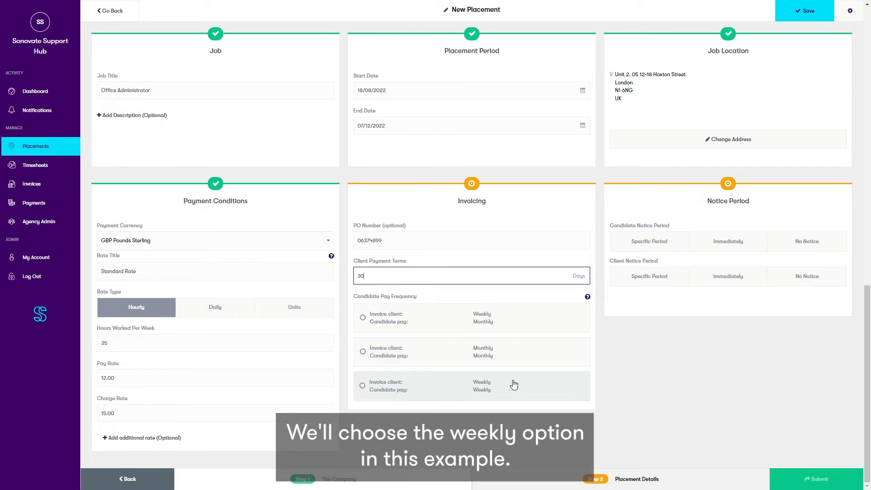
{"action": "left_click", "coordinate": [514, 384]}
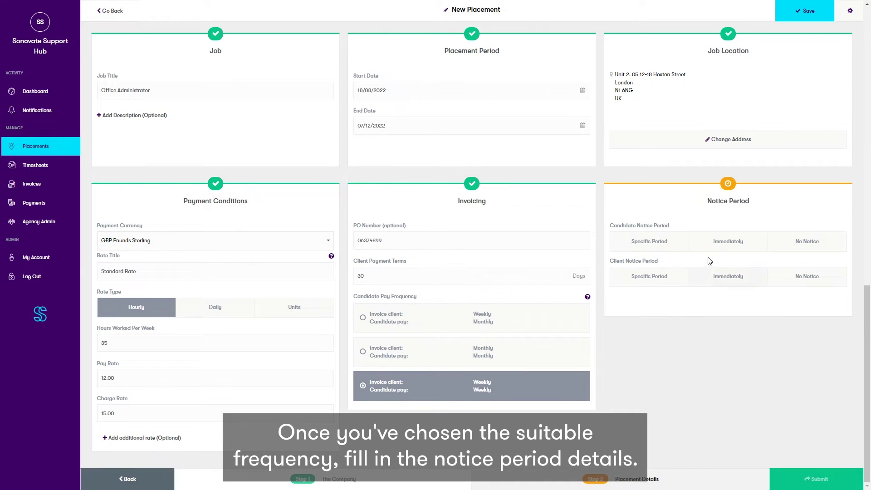
Step: Set 2-week candidate and client notice periods and submit the placement for approval
{"action": "left_click", "coordinate": [662, 250]}
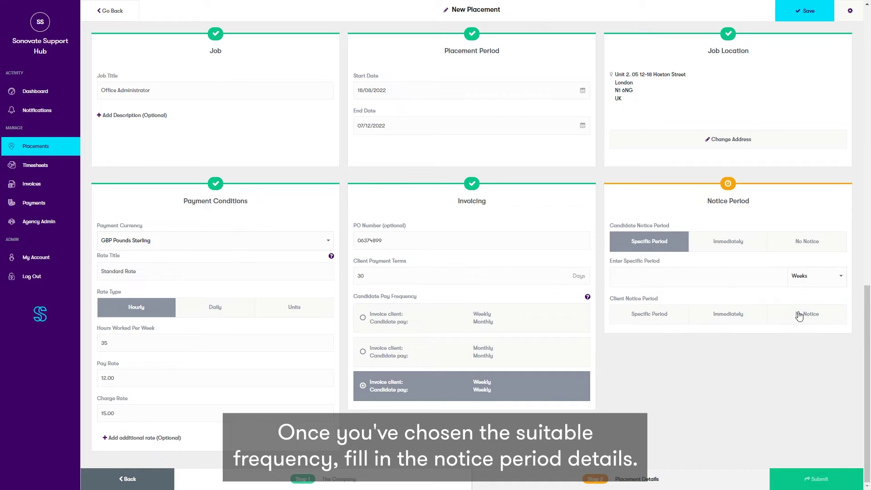
{"action": "type", "text": "2"}
{"action": "left_click", "coordinate": [649, 314]}
{"action": "type", "text": "2"}
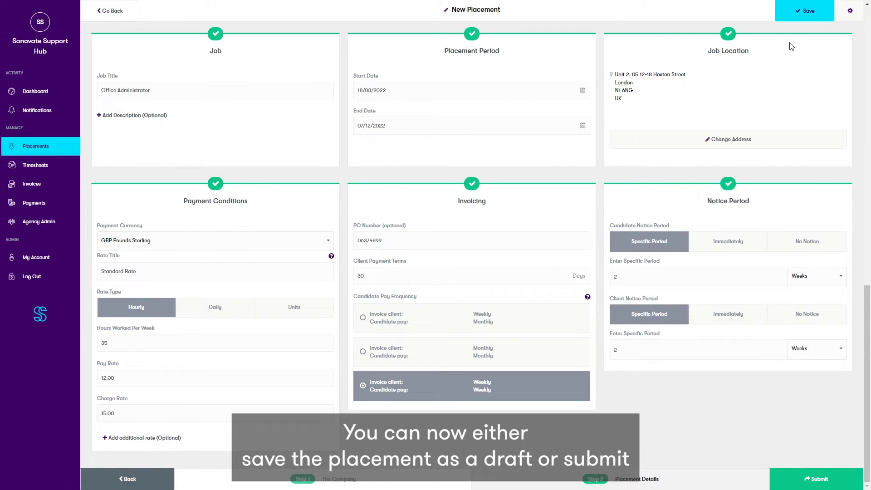
{"action": "left_click", "coordinate": [850, 10]}
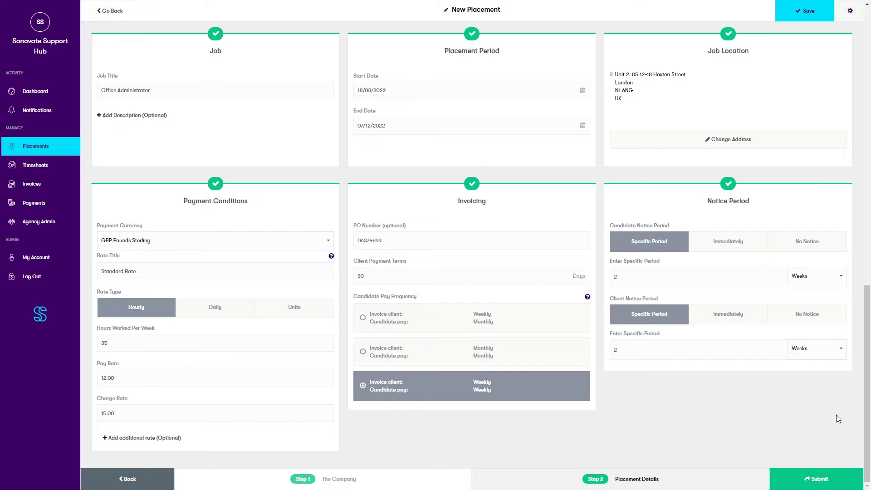
{"action": "left_click", "coordinate": [816, 479]}
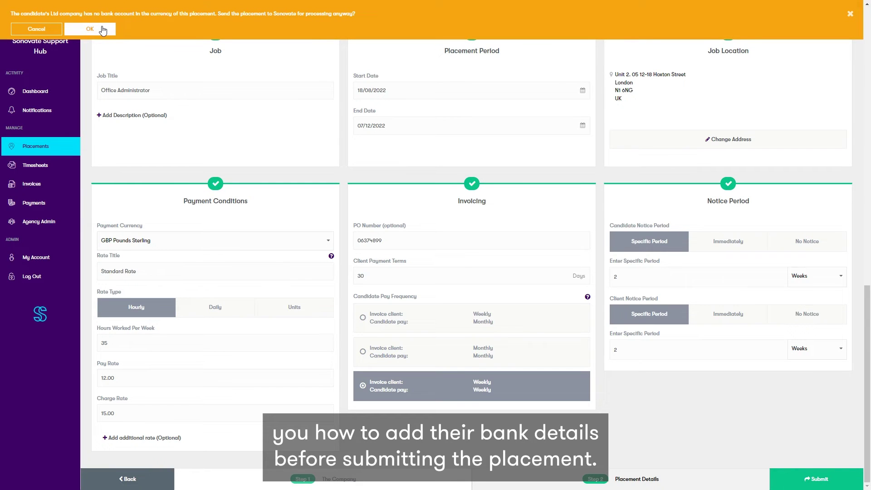
Step: Dismiss the missing bank account warning, open the candidate's details, and open Add Bank Account
{"action": "scroll", "coordinate": [350, 174], "scroll_direction": "up", "scroll_amount": 3}
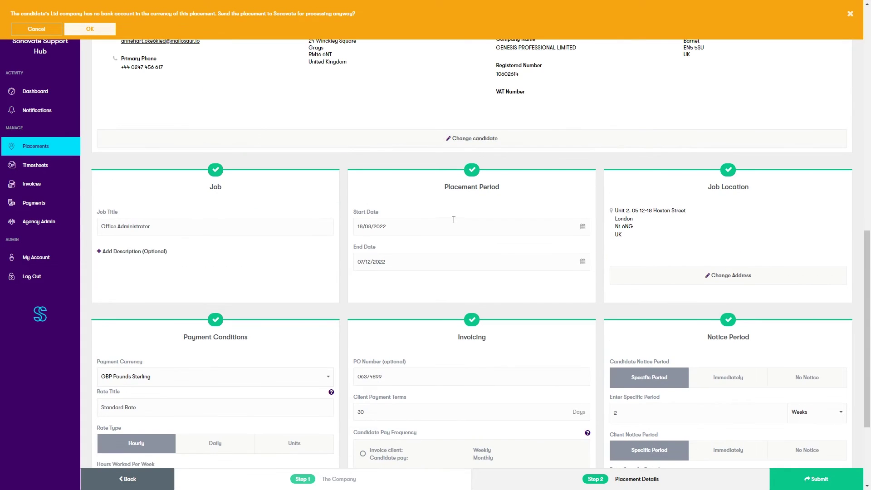
{"action": "scroll", "coordinate": [449, 224], "scroll_direction": "up", "scroll_amount": 2}
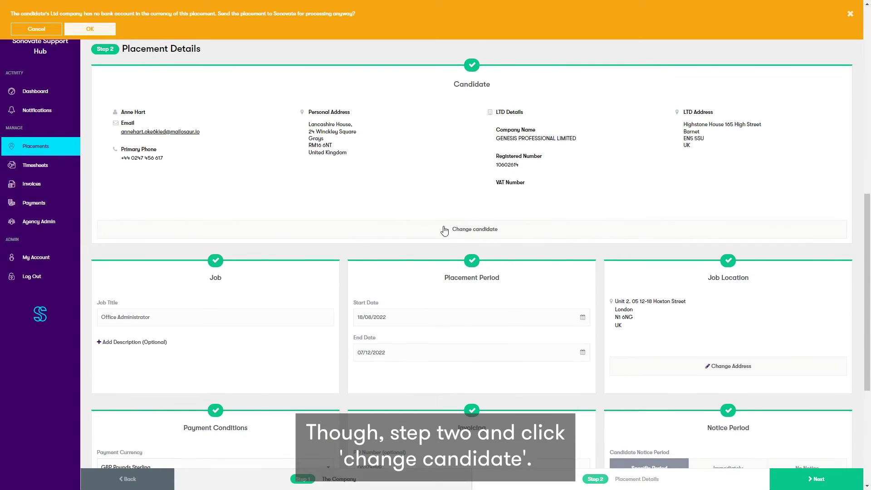
{"action": "left_click", "coordinate": [36, 29]}
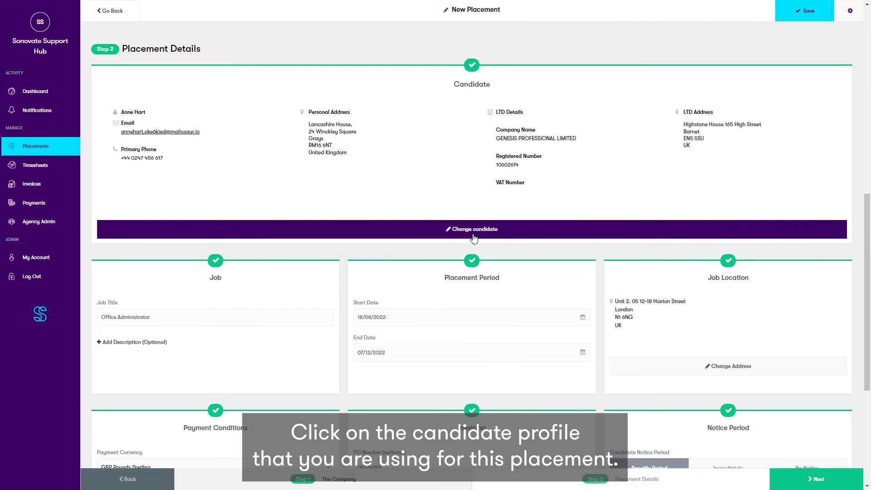
{"action": "left_click", "coordinate": [473, 235]}
{"action": "left_click", "coordinate": [473, 227]}
{"action": "scroll", "coordinate": [400, 240], "scroll_direction": "down", "scroll_amount": 7}
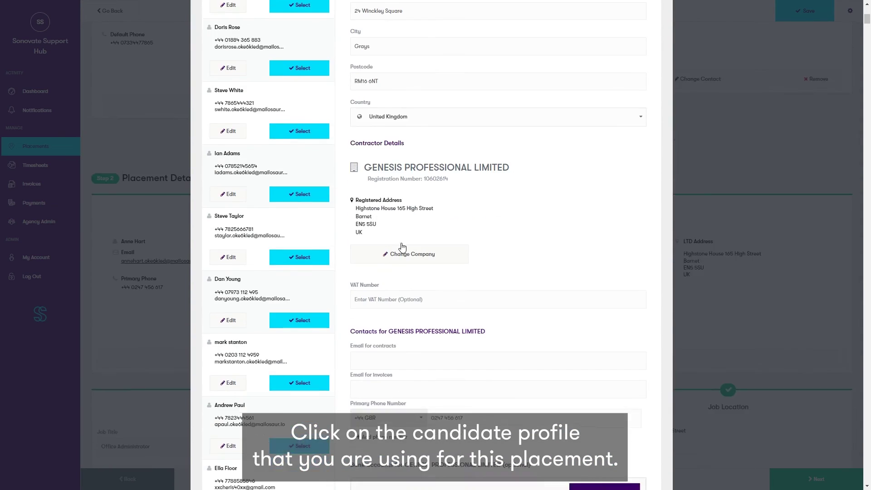
{"action": "scroll", "coordinate": [402, 247], "scroll_direction": "down", "scroll_amount": 6}
{"action": "scroll", "coordinate": [508, 249], "scroll_direction": "up", "scroll_amount": 1}
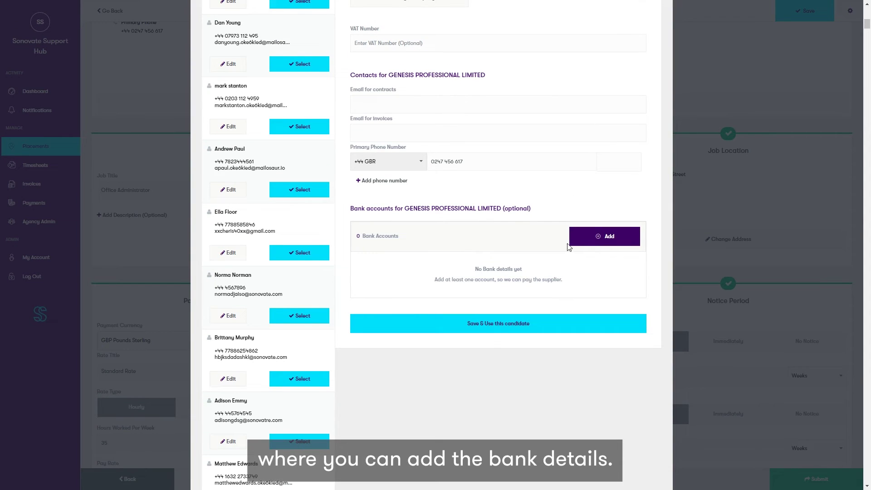
{"action": "left_click", "coordinate": [590, 236]}
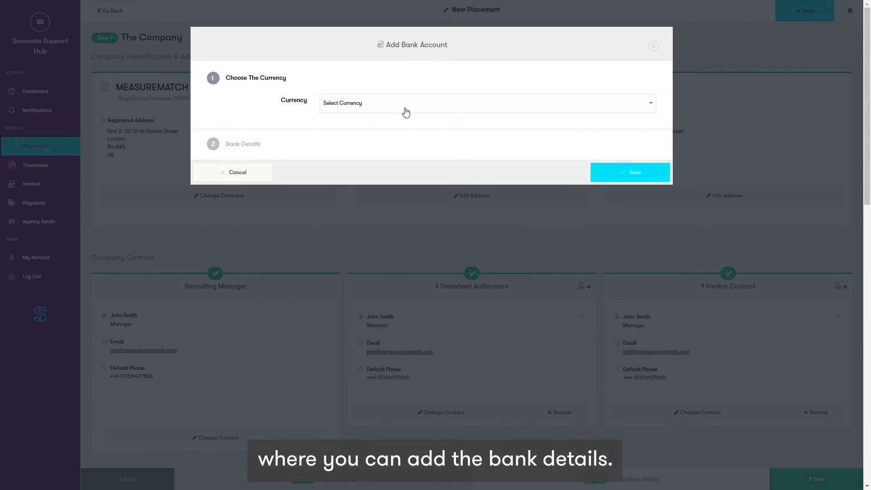
Step: Choose GBP Pounds Sterling, account name Genesis LTD, and enter the sort code and account number
{"action": "left_click", "coordinate": [404, 110]}
{"action": "scroll", "coordinate": [398, 179], "scroll_direction": "down", "scroll_amount": 7}
{"action": "scroll", "coordinate": [365, 191], "scroll_direction": "down", "scroll_amount": 3}
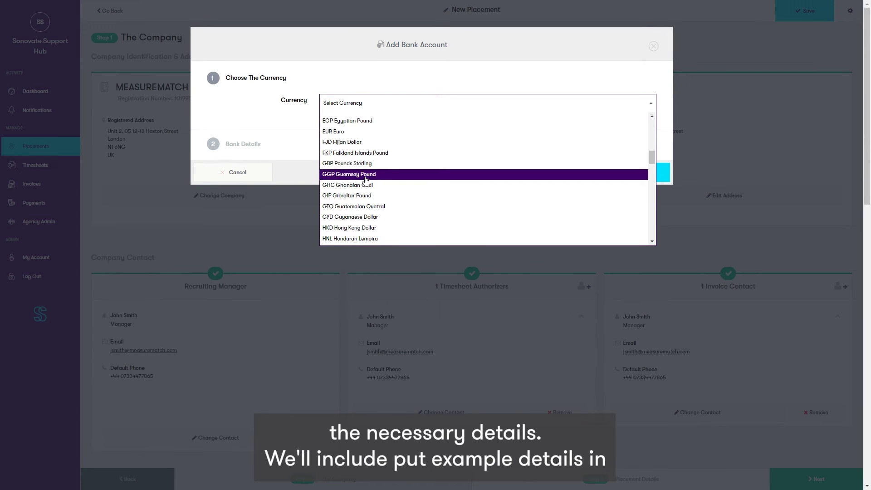
{"action": "left_click", "coordinate": [363, 171]}
{"action": "left_click", "coordinate": [370, 171]}
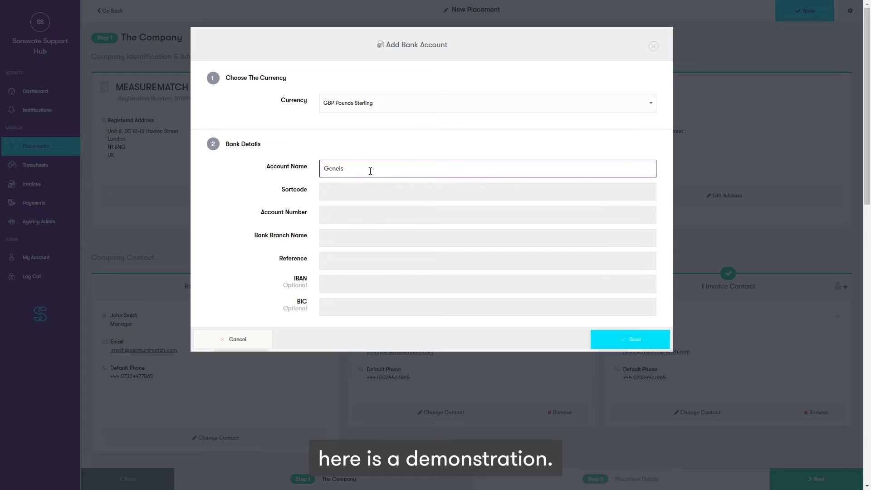
{"action": "type", "text": "Genesis LTD"}
{"action": "key", "text": "Tab"}
{"action": "type", "text": "3"}
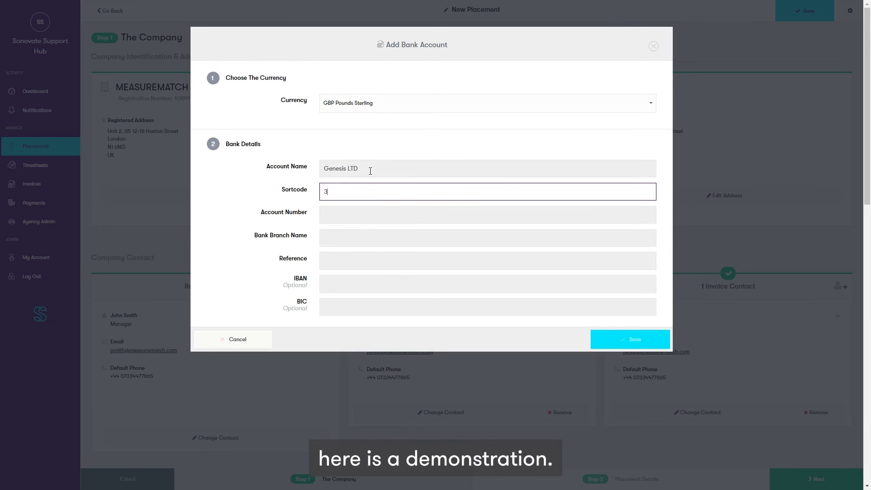
{"action": "type", "text": "4-56-78"}
{"action": "left_click", "coordinate": [368, 210]}
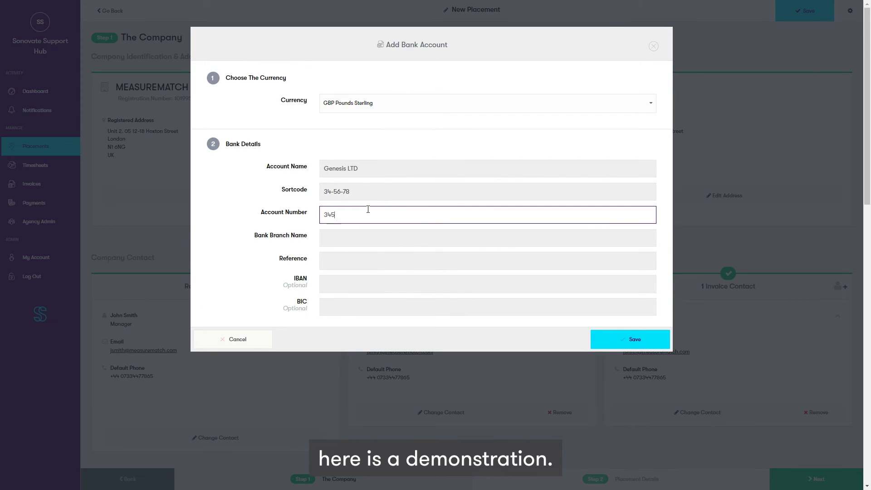
Step: Add branch Abbey National and reference Measurematch Pay, then save the bank account
{"action": "left_click", "coordinate": [363, 235]}
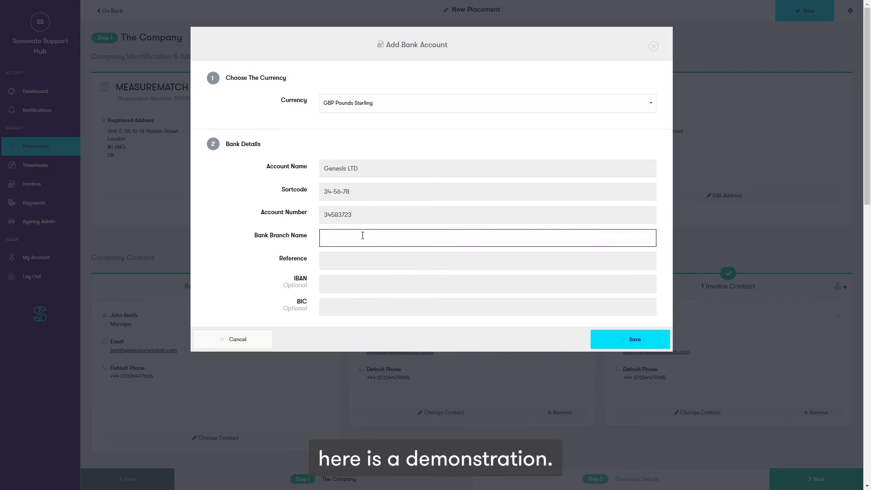
{"action": "left_click", "coordinate": [345, 234]}
{"action": "left_click", "coordinate": [344, 262]}
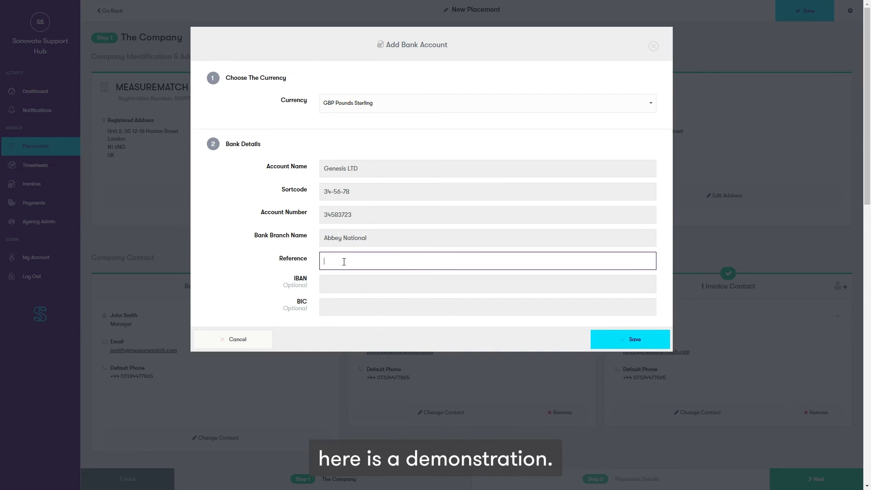
{"action": "type", "text": "Measurematch"}
{"action": "key", "text": "Tab"}
{"action": "key", "text": "Tab"}
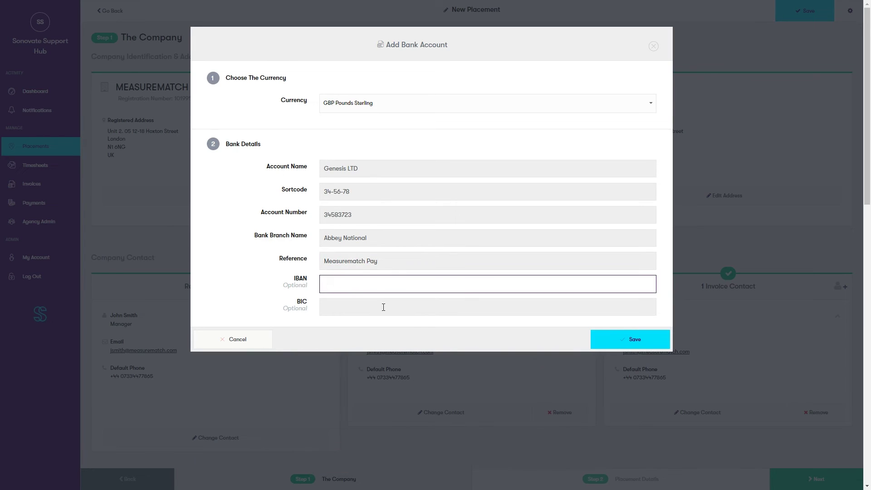
{"action": "left_click", "coordinate": [629, 339]}
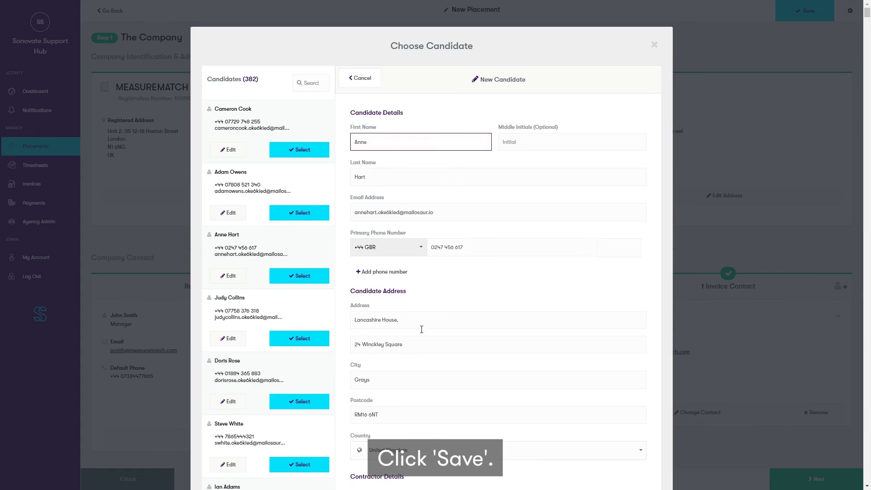
Step: Show the Genesis LTD account's details and attempt to save and use the candidate
{"action": "scroll", "coordinate": [413, 326], "scroll_direction": "down", "scroll_amount": 10}
{"action": "left_click", "coordinate": [633, 310]}
{"action": "scroll", "coordinate": [472, 448], "scroll_direction": "down", "scroll_amount": 1}
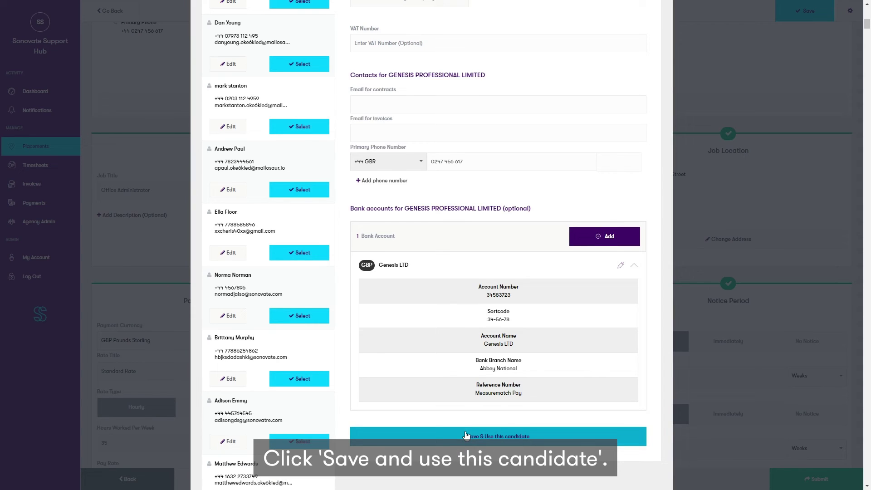
{"action": "left_click", "coordinate": [466, 435]}
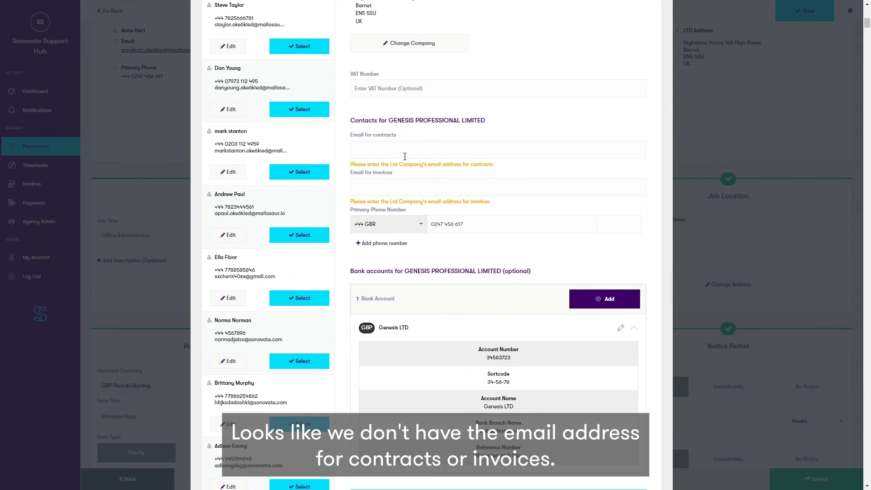
Step: Enter the company's e-mail address for contracts and copy the same address into Email for invoices
{"action": "left_click", "coordinate": [402, 150]}
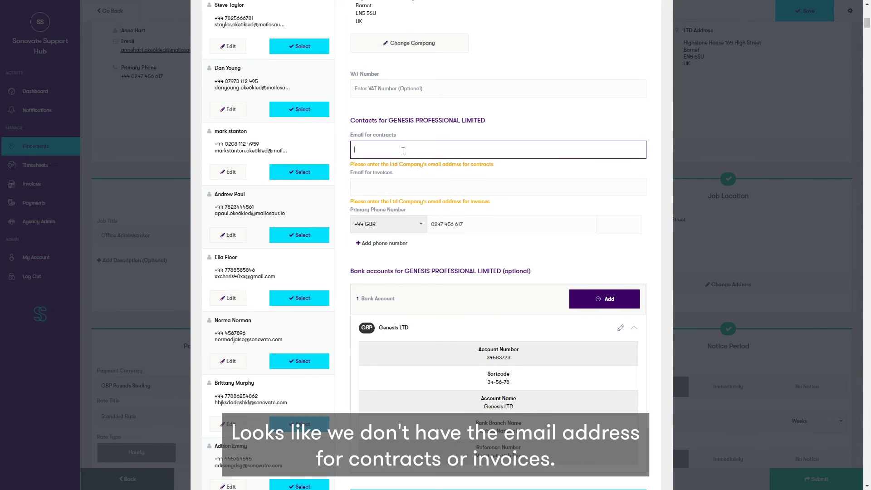
{"action": "type", "text": "g"}
{"action": "scroll", "coordinate": [378, 243], "scroll_direction": "up", "scroll_amount": 2}
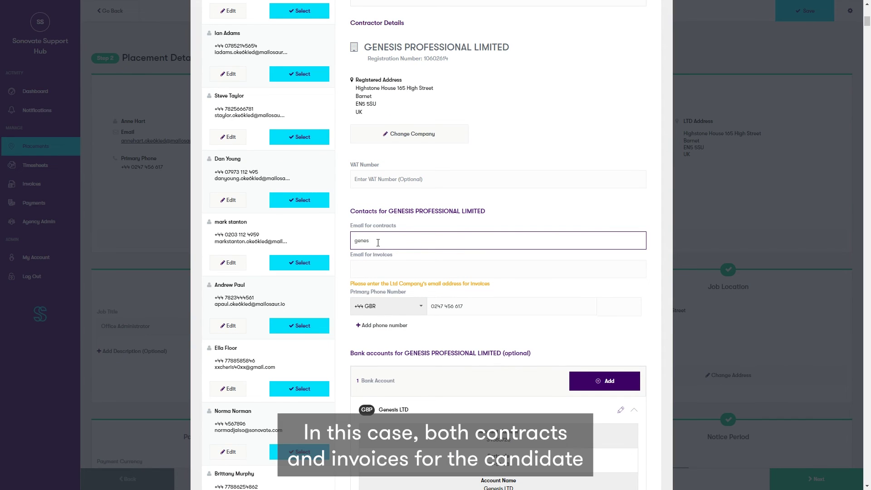
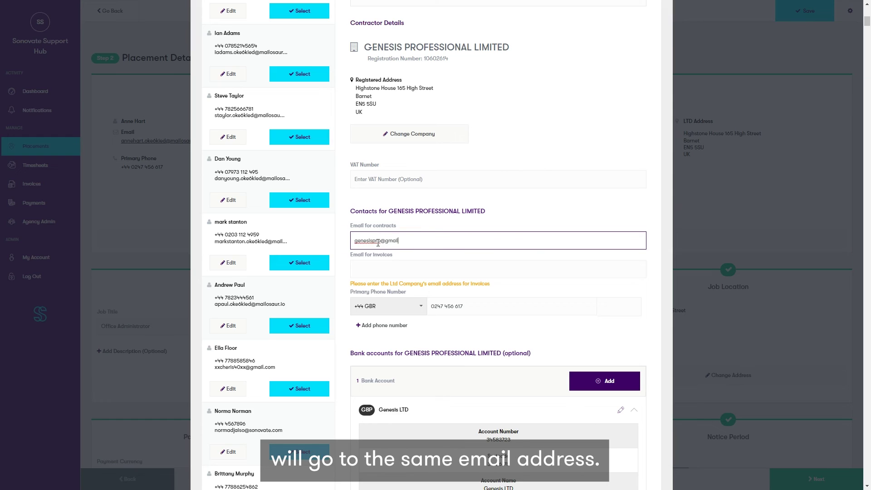
{"action": "left_click_drag", "start_coordinate": [413, 240], "coordinate": [343, 250]}
{"action": "right_click", "coordinate": [370, 241]}
{"action": "left_click", "coordinate": [385, 297]}
{"action": "right_click", "coordinate": [361, 265]}
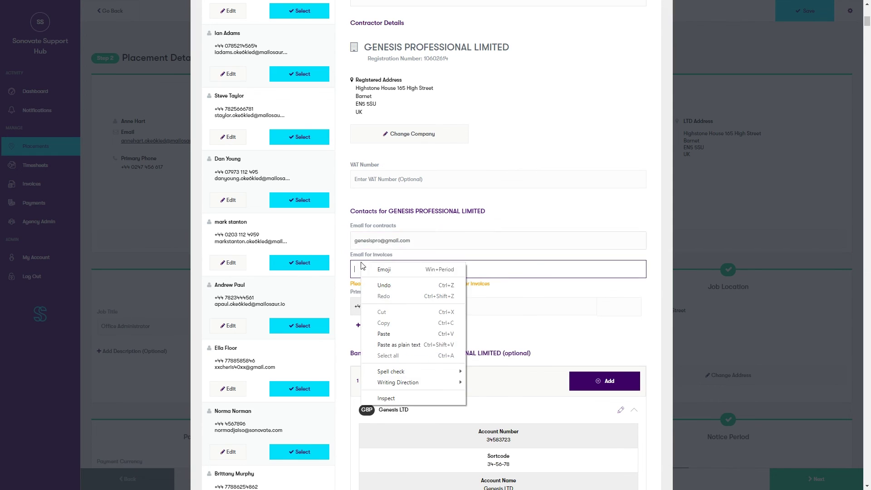
{"action": "left_click", "coordinate": [388, 334]}
Step: Save and use the candidate, then submit the placement and confirm sending it to Sonovate
{"action": "scroll", "coordinate": [477, 262], "scroll_direction": "down", "scroll_amount": 8}
{"action": "left_click", "coordinate": [497, 208]}
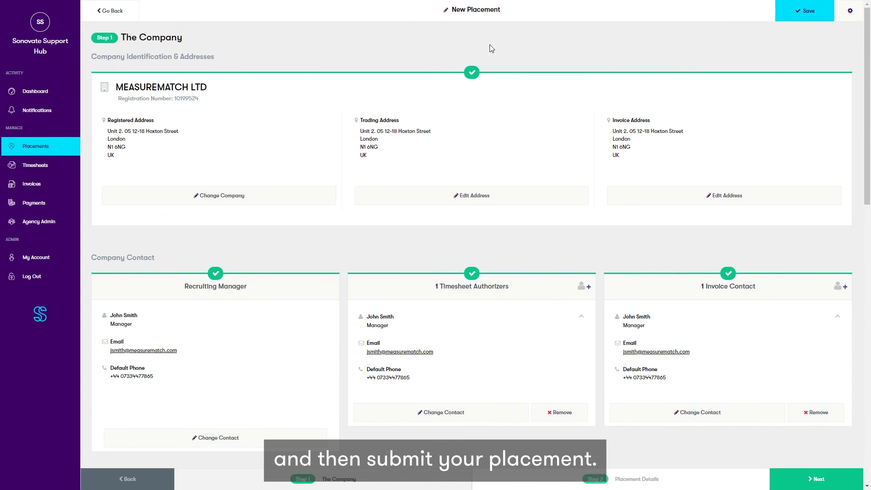
{"action": "scroll", "coordinate": [377, 330], "scroll_direction": "down", "scroll_amount": 10}
{"action": "scroll", "coordinate": [368, 331], "scroll_direction": "down", "scroll_amount": 4}
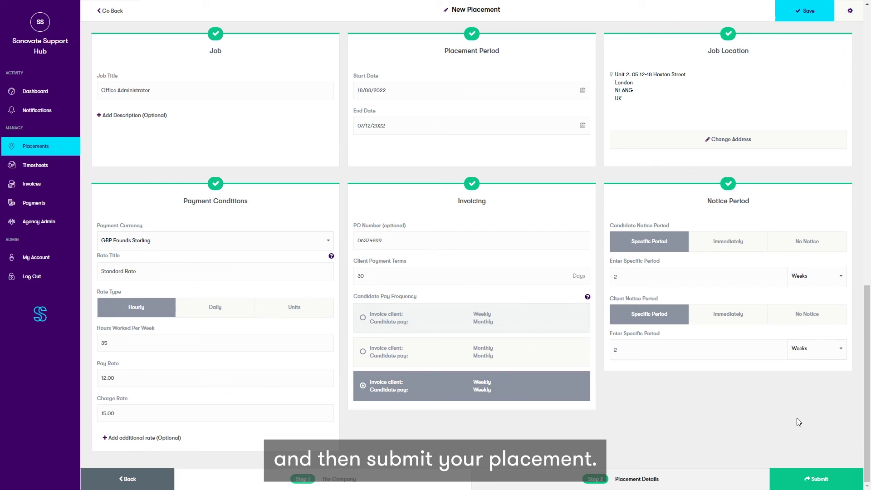
{"action": "left_click", "coordinate": [809, 477]}
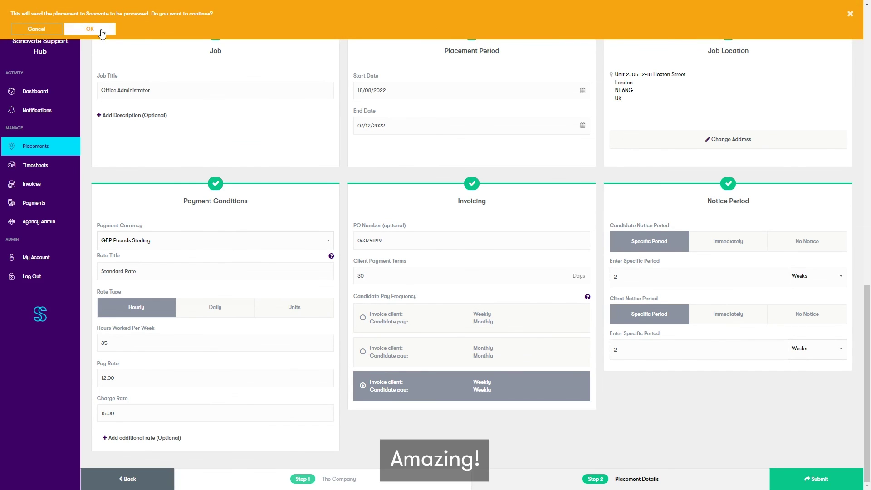
{"action": "left_click", "coordinate": [101, 30]}
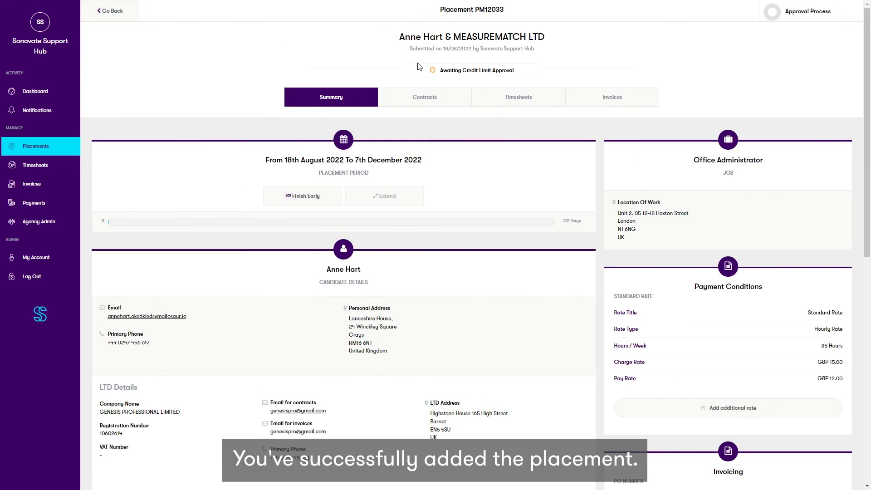
{"action": "left_click_drag", "start_coordinate": [439, 70], "coordinate": [508, 68]}
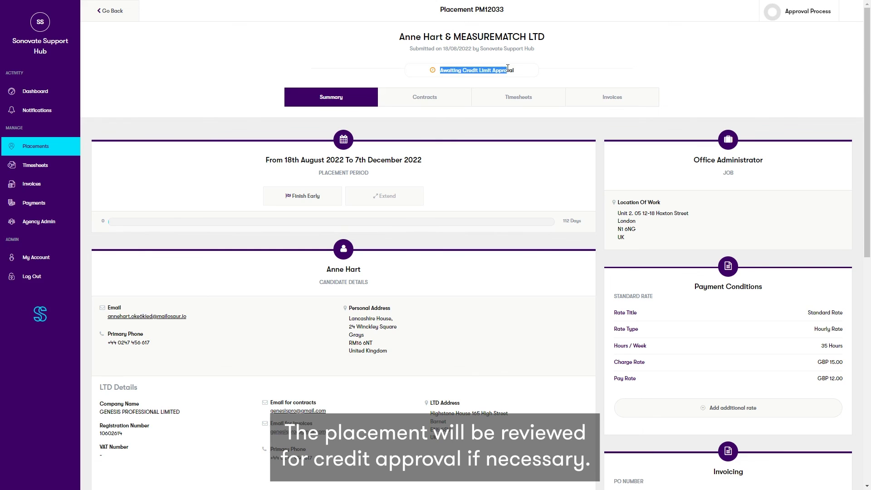
{"action": "left_click", "coordinate": [552, 71]}
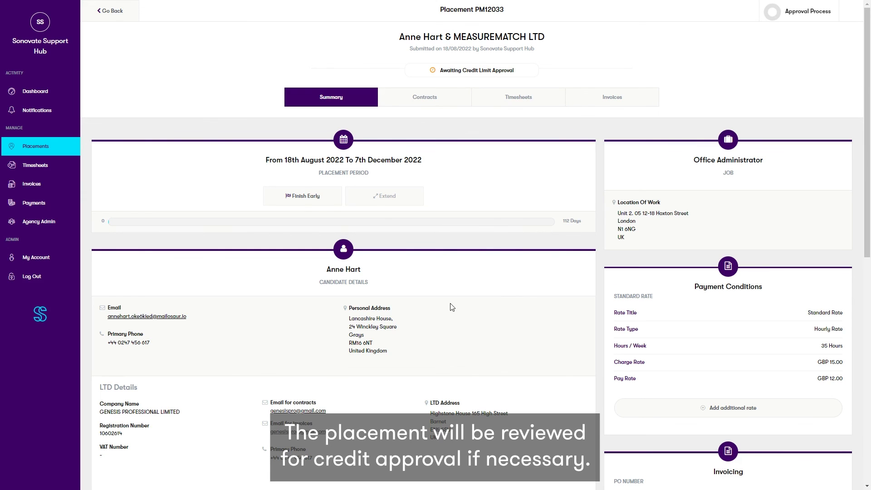
{"action": "scroll", "coordinate": [466, 305], "scroll_direction": "down", "scroll_amount": 4}
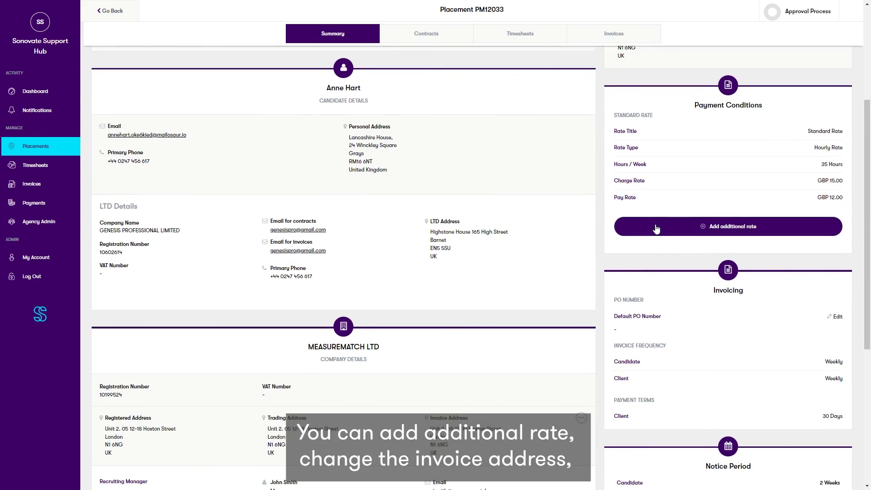
{"action": "scroll", "coordinate": [522, 257], "scroll_direction": "down", "scroll_amount": 6}
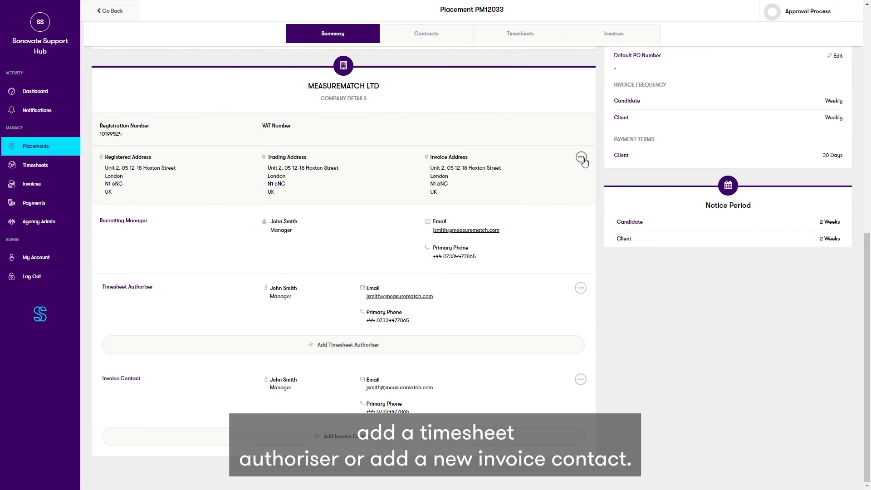
{"action": "left_click", "coordinate": [580, 288]}
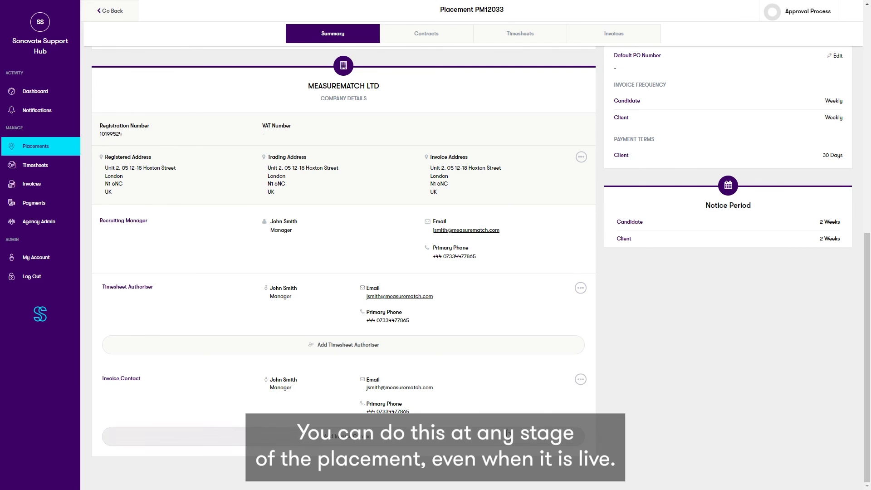
{"action": "left_click", "coordinate": [580, 379]}
{"action": "scroll", "coordinate": [635, 370], "scroll_direction": "up", "scroll_amount": 5}
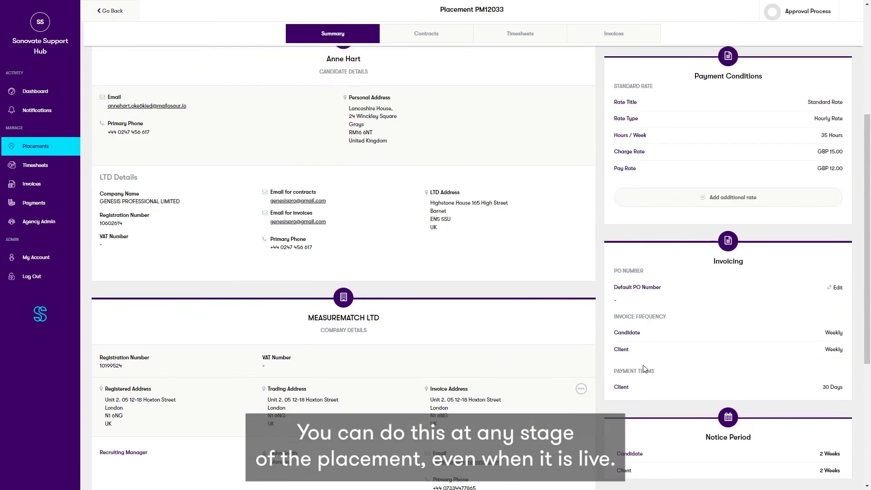
{"action": "scroll", "coordinate": [644, 369], "scroll_direction": "up", "scroll_amount": 5}
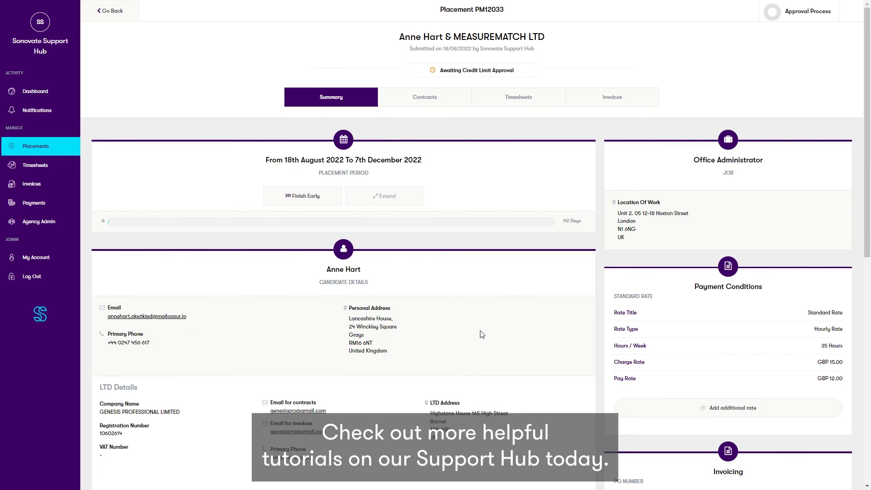